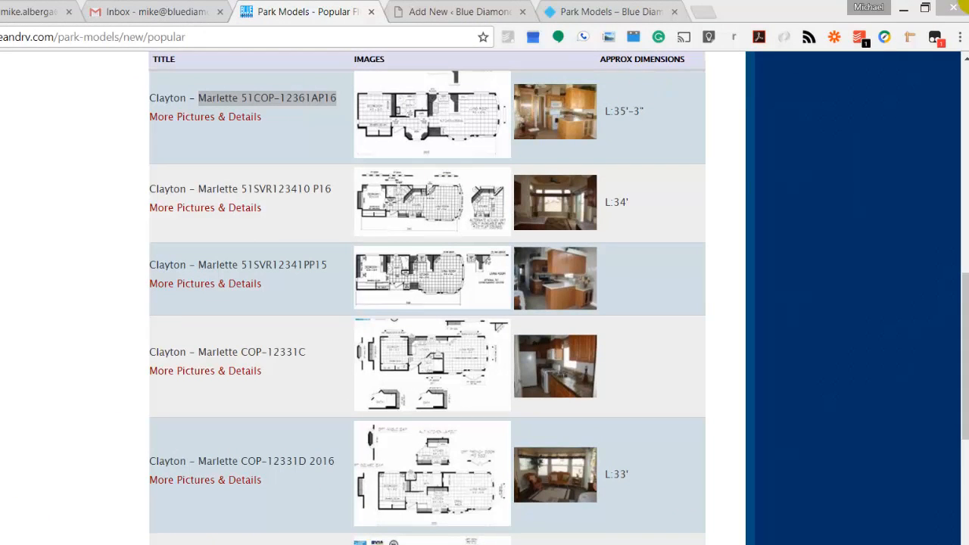
Switch to File Explorer and open the BlueDiamondHomeAndRv folder inside Documents > _Websites
left_click(906, 9)
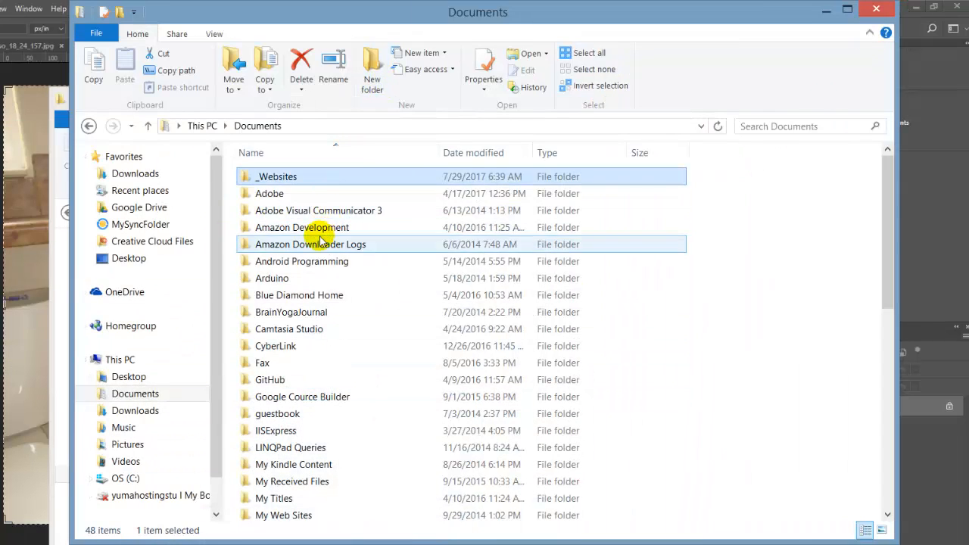
double_click(327, 178)
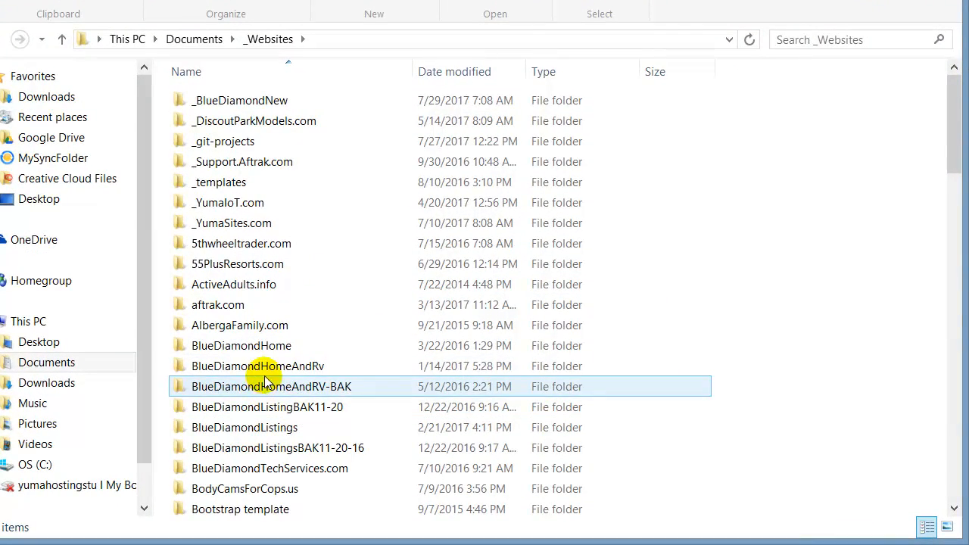
double_click(266, 368)
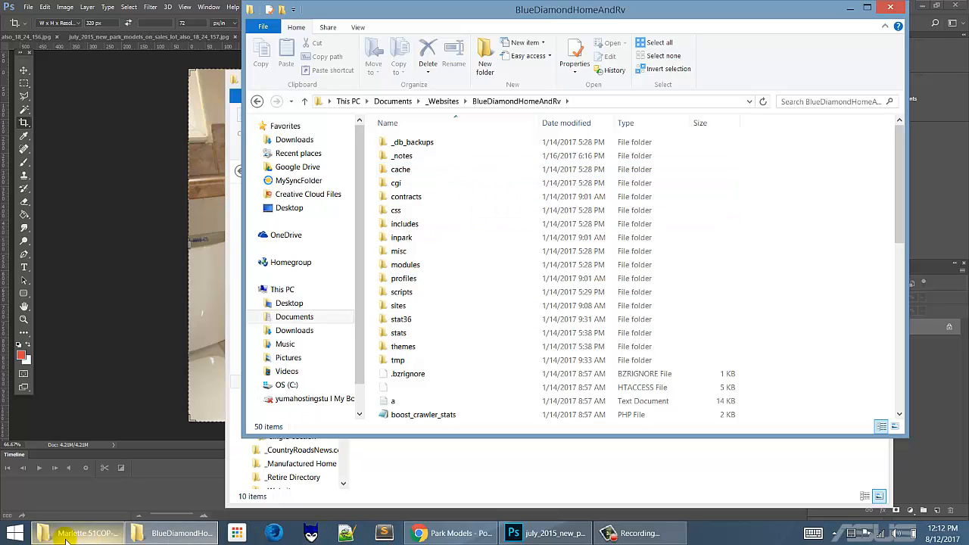
Switch to Chrome and view the first kitchen photo of the Clayton - Marlette 51COP-12361AP16 park model at full size
left_click(461, 533)
left_click(632, 93)
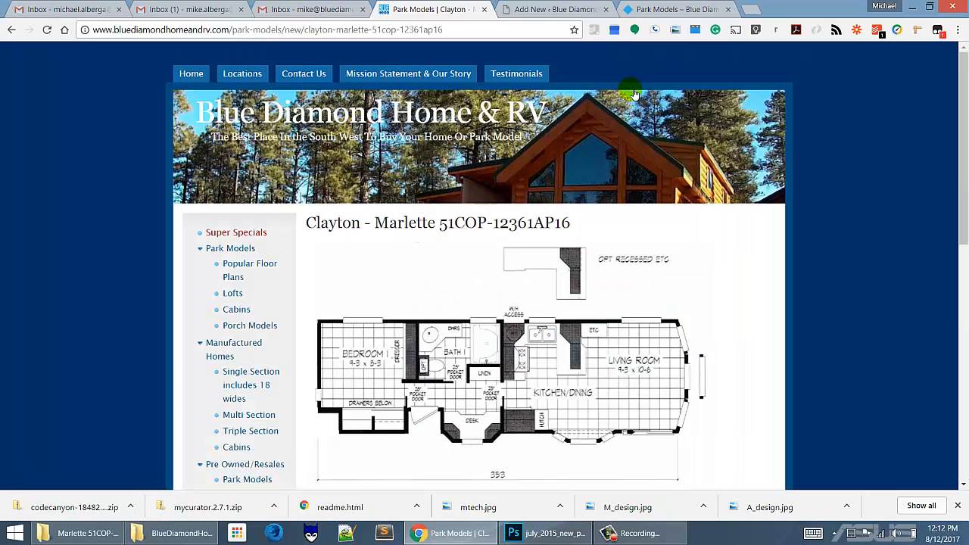
scroll(615, 238, "down", 4)
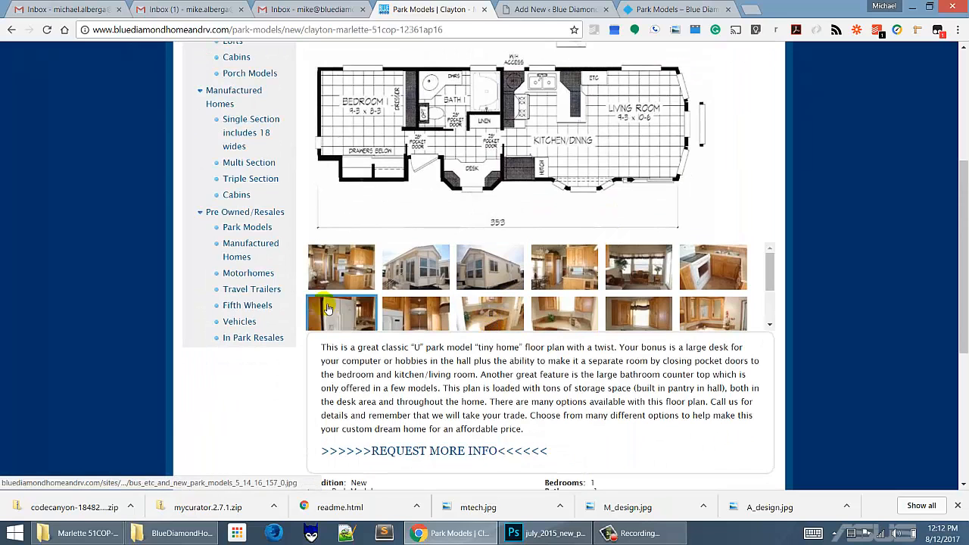
left_click(349, 271)
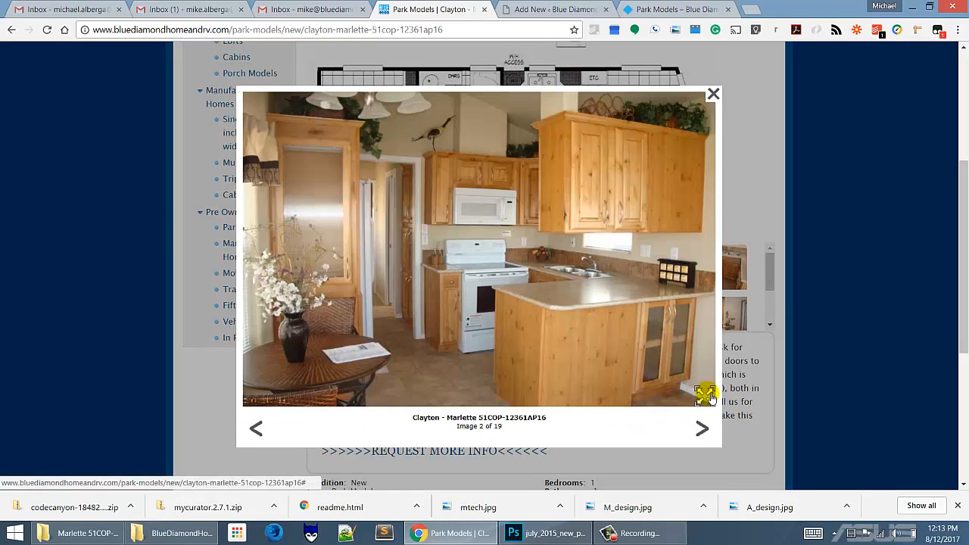
left_click(706, 395)
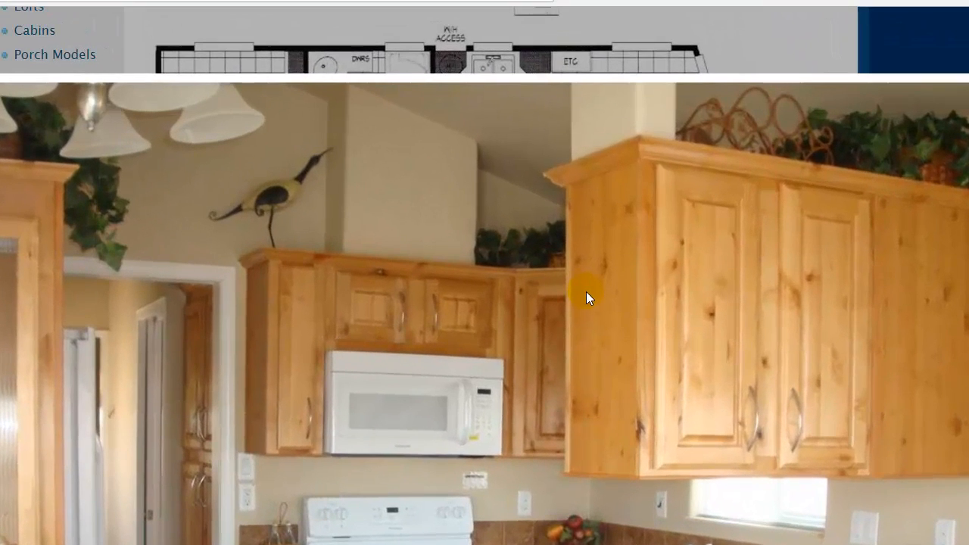
Copy the enlarged kitchen photo's image address and load it in a new browser tab
right_click(586, 292)
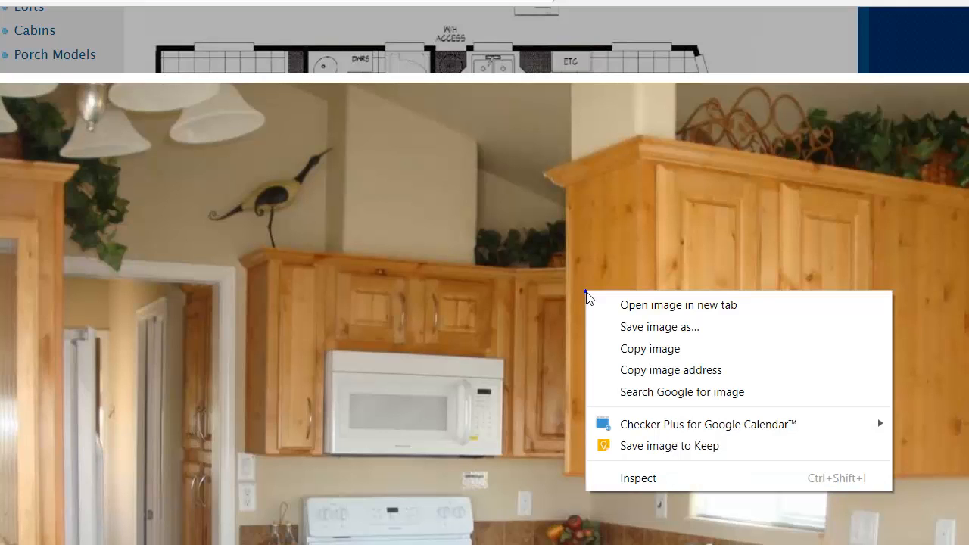
left_click(638, 371)
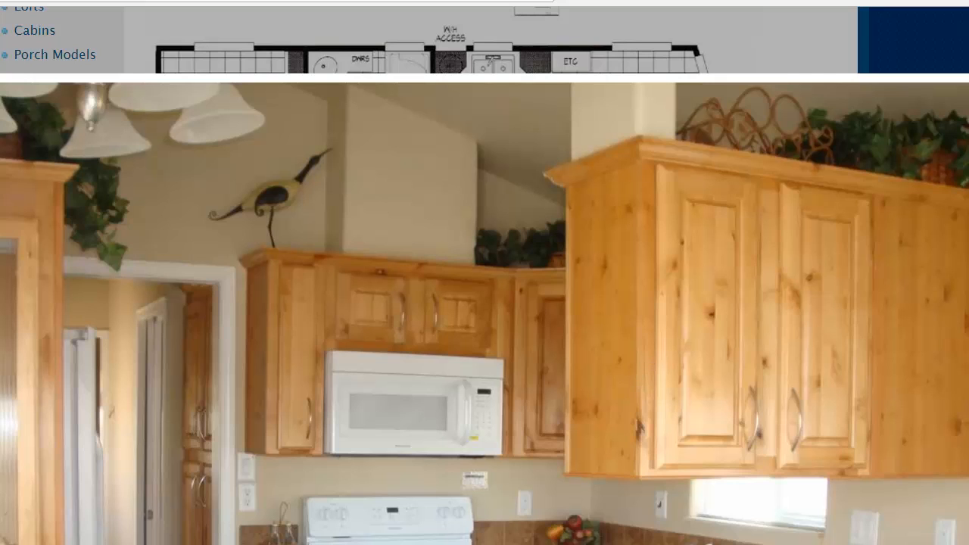
key("ctrl+t")
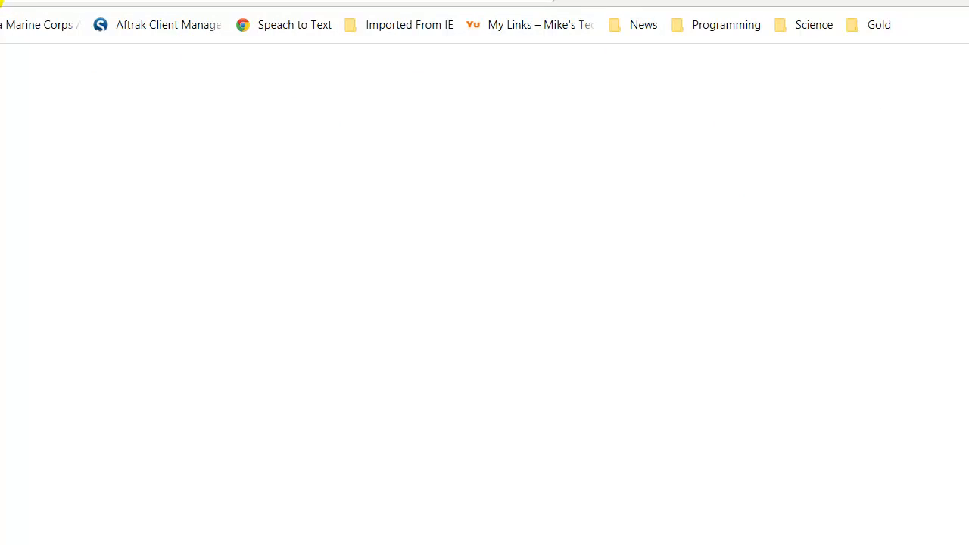
right_click(2, 1)
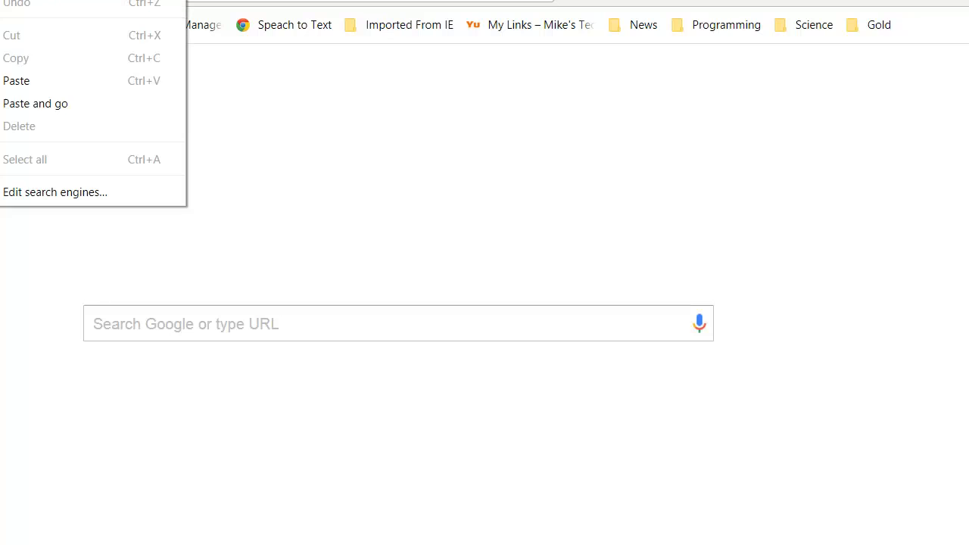
left_click(15, 80)
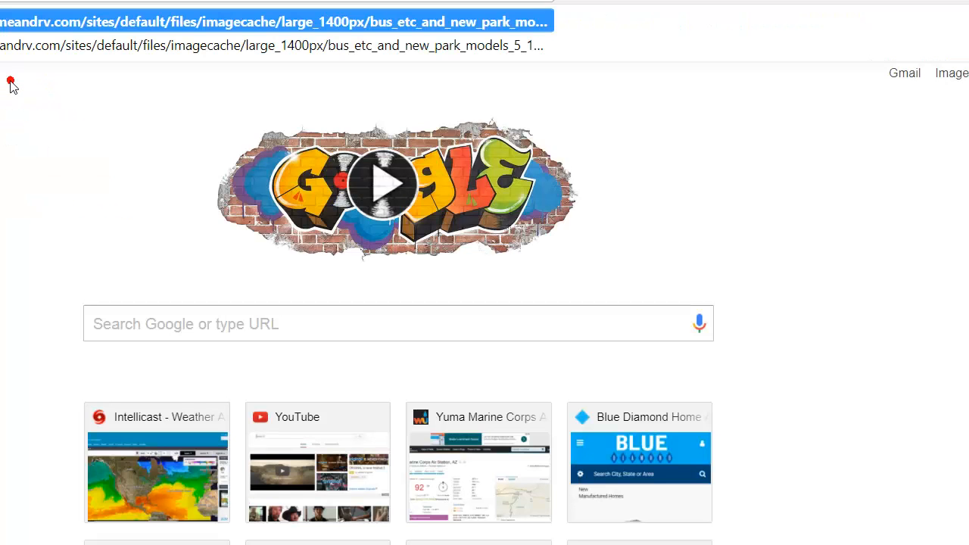
key("Return")
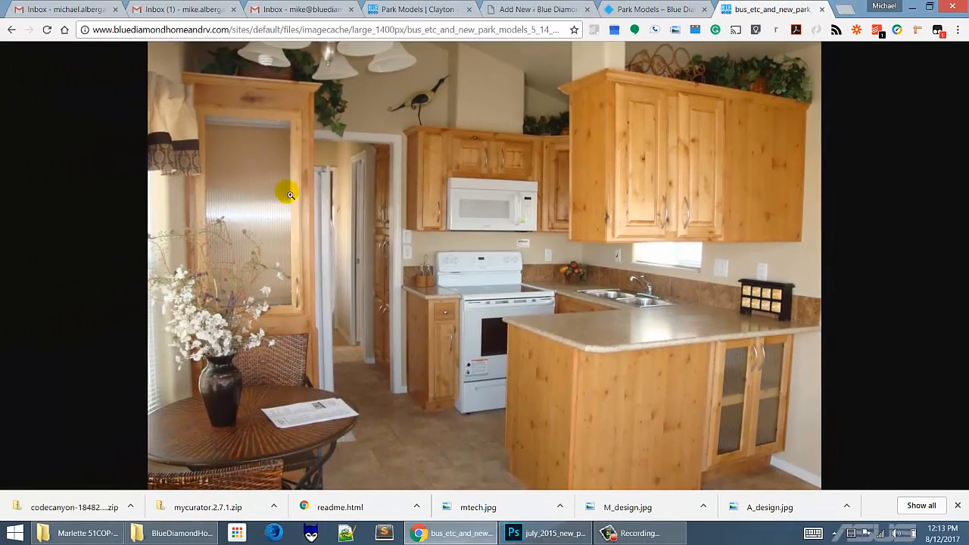
Examine the end of the kitchen photo's web address to read its complete file name
left_click(303, 30)
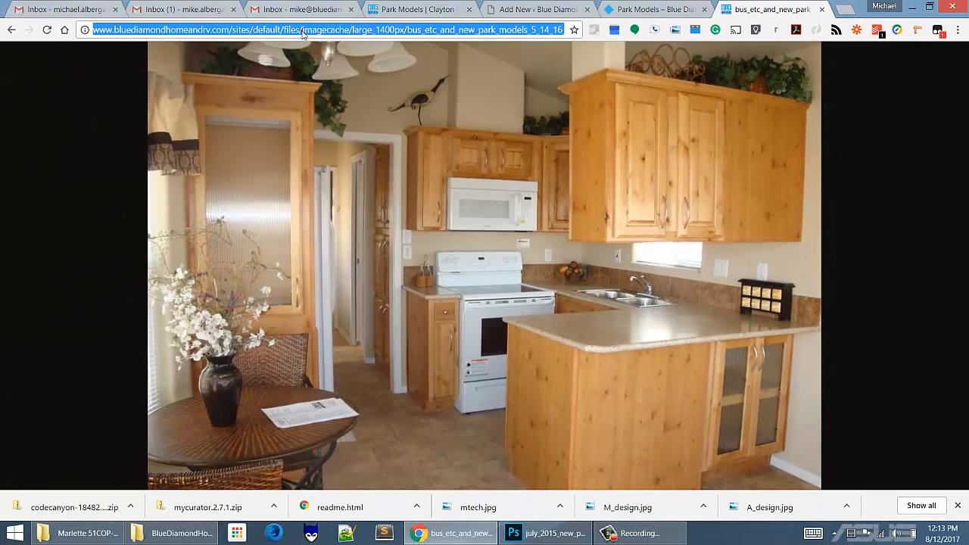
left_click(541, 30)
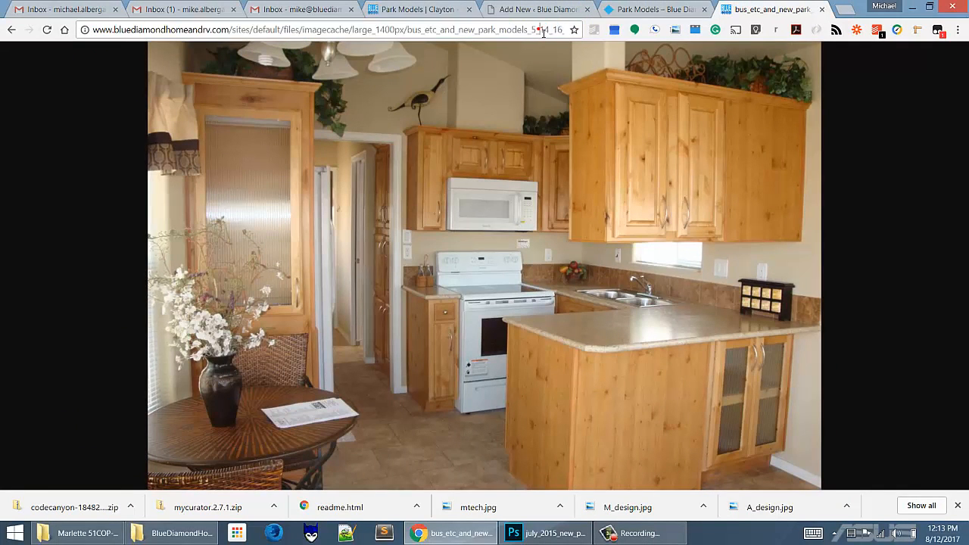
key("Right")
key("Right")
key("Right")
key("Right")
key("Right")
key("Right")
key("Right")
key("Right")
key("Right")
key("Right")
key("Right")
key("Right")
key("Right")
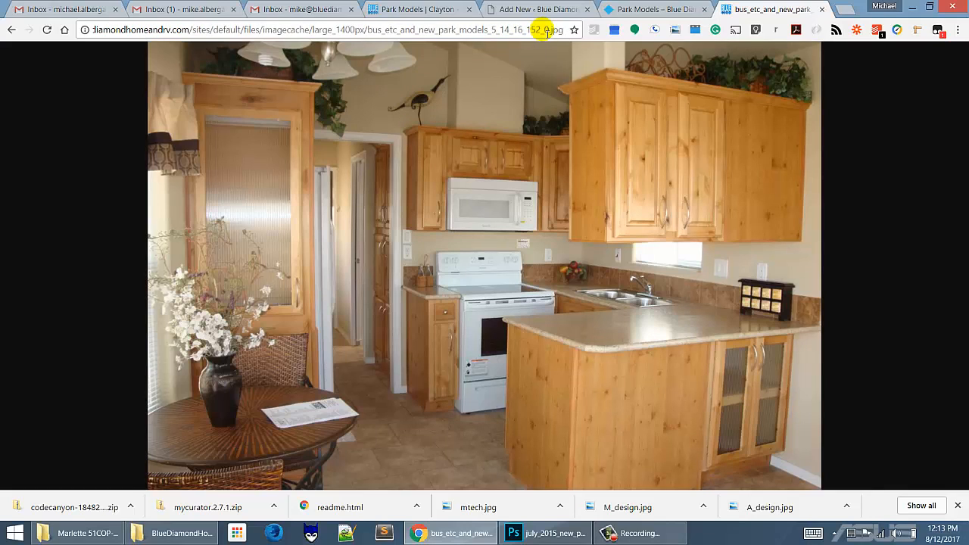
key("Left")
key("Left")
key("Left")
key("Left")
Highlight the address from sites/default/files/imagecache/large_1400px through the image name bus_etc_and_new_park_models_5_14_16_152_0 to trace the folder path
left_click_drag(539, 37, 375, 66)
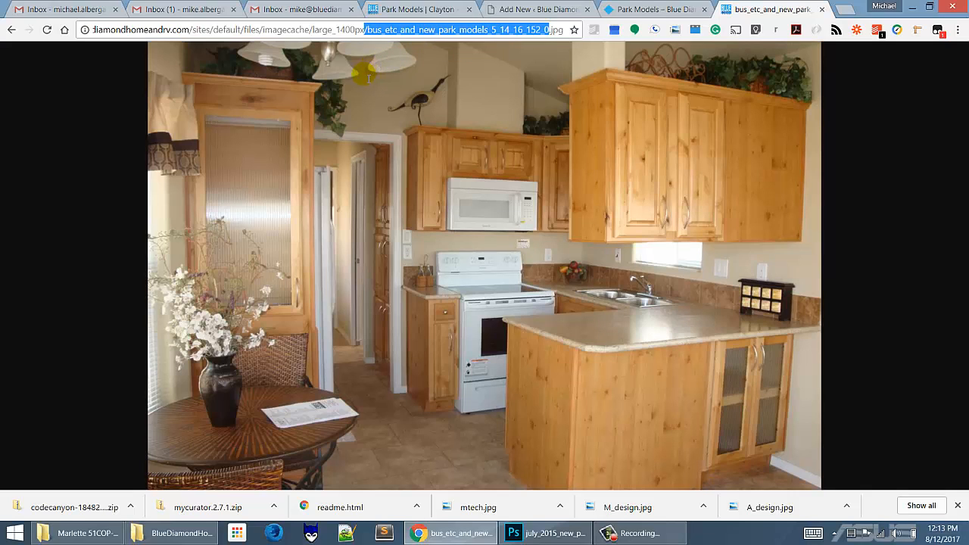
left_click_drag(368, 77, 335, 91)
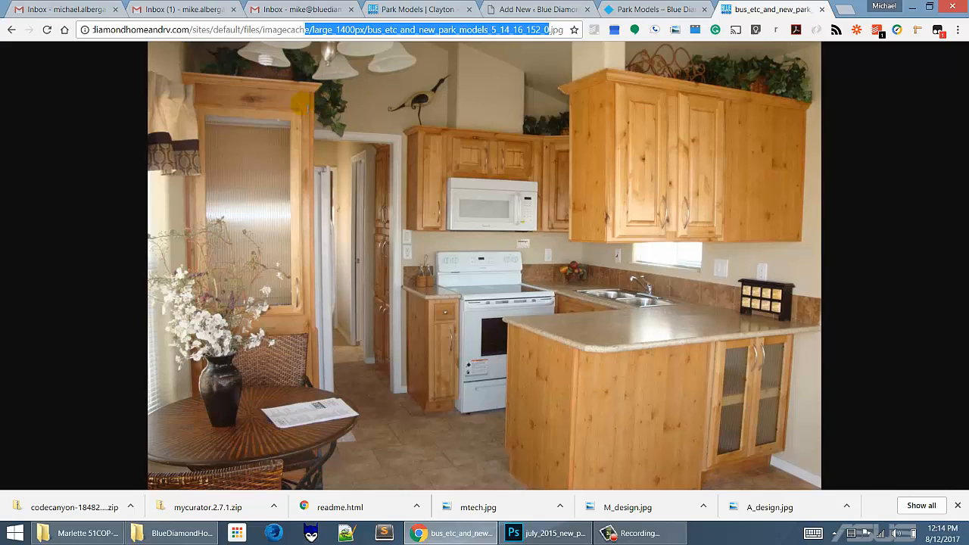
left_click_drag(302, 102, 276, 116)
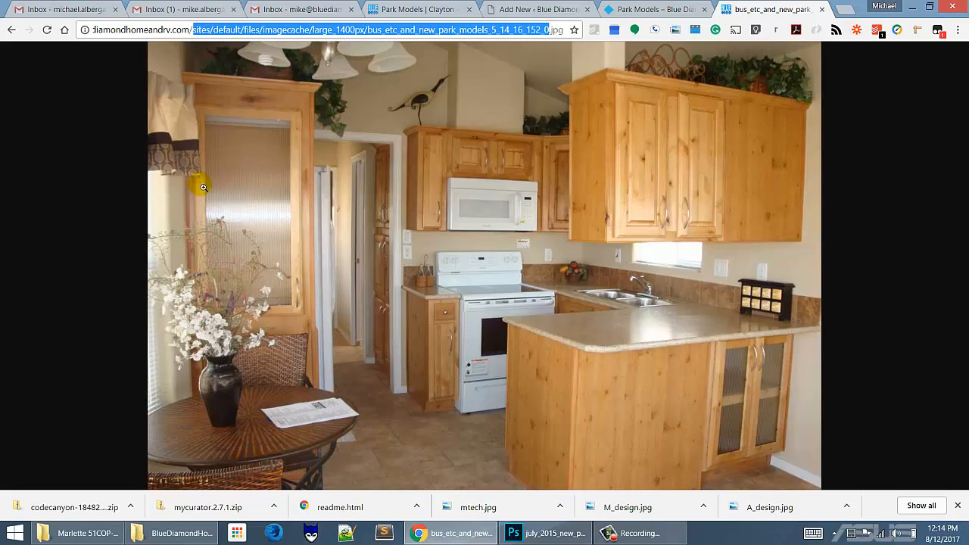
Switch to File Explorer and open sites > default > files > imagecache > large_1400px within the BlueDiamondHomeAndRv folder
mouse_move(576, 536)
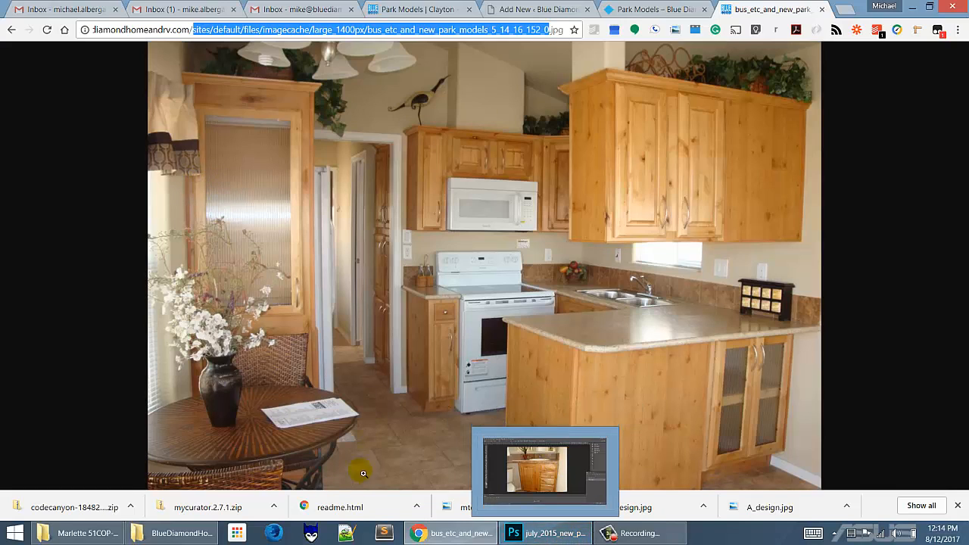
left_click(182, 539)
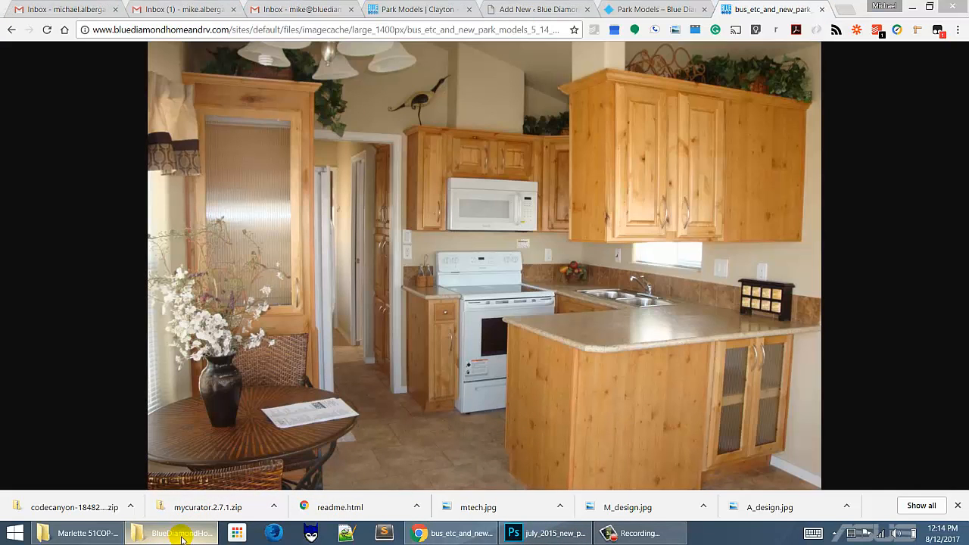
left_click(912, 6)
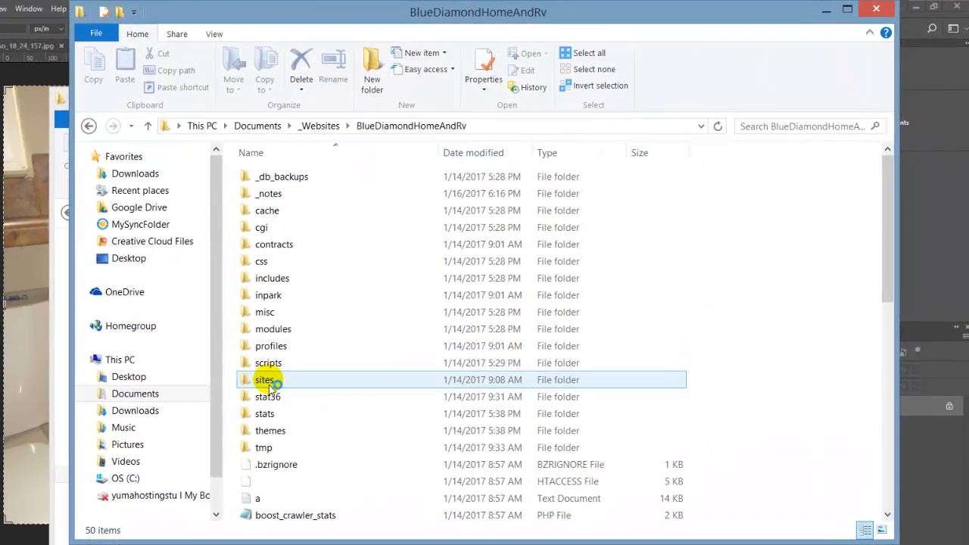
double_click(326, 350)
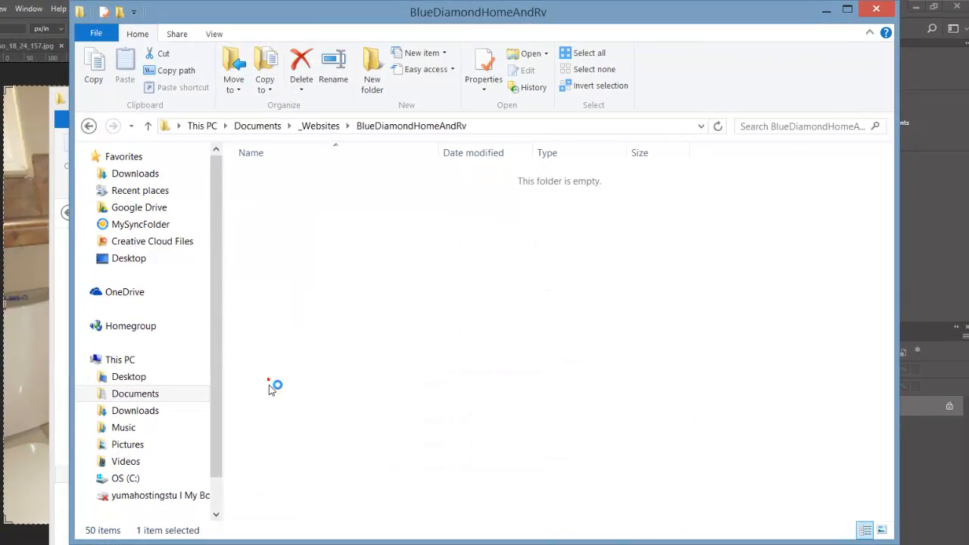
double_click(280, 195)
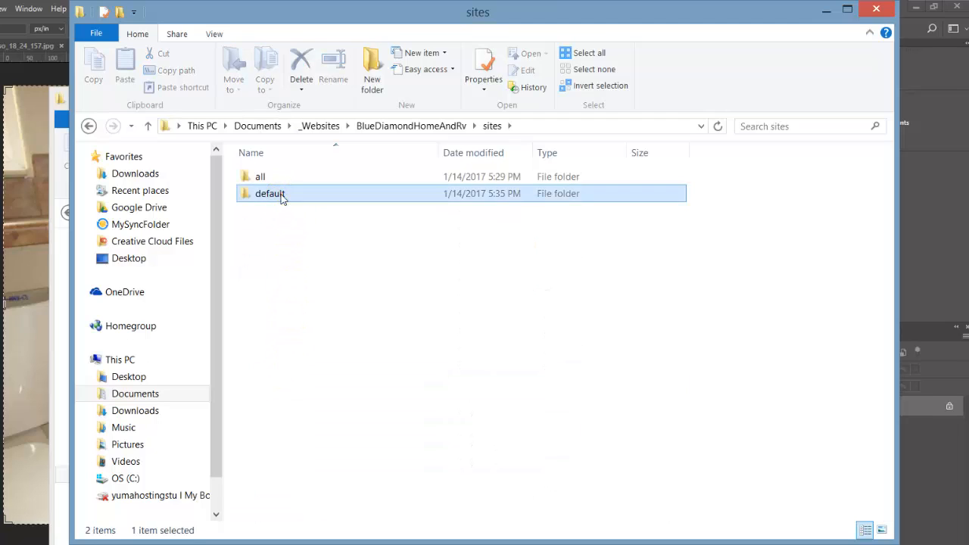
left_click(281, 195)
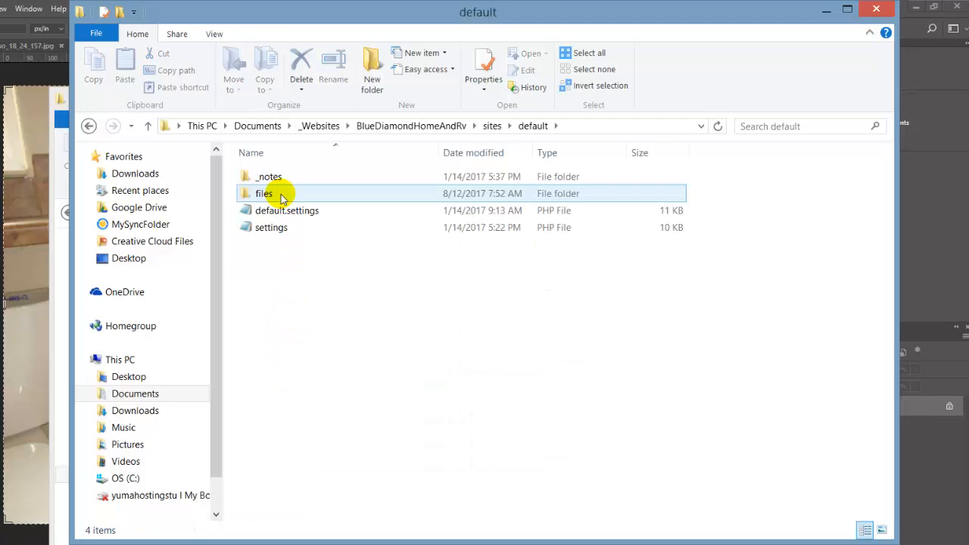
double_click(265, 194)
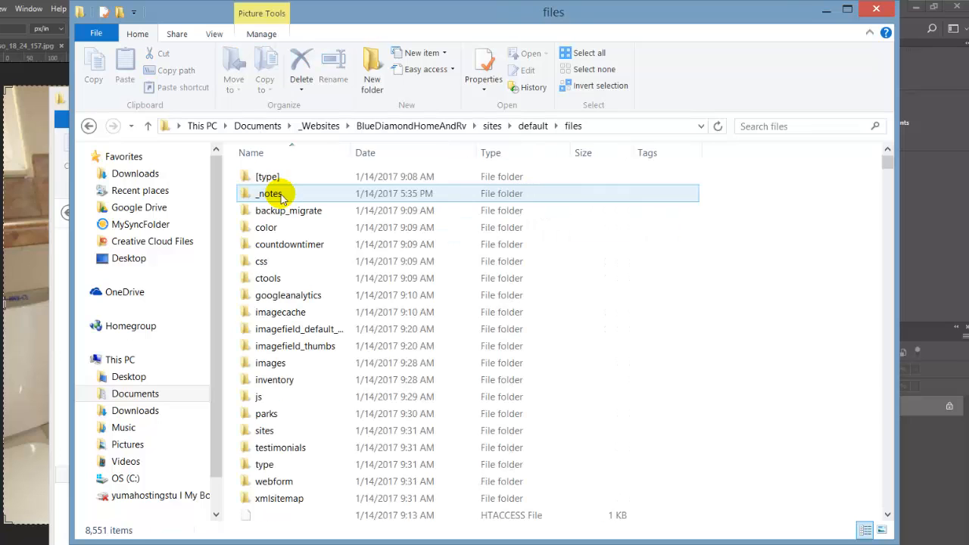
double_click(280, 312)
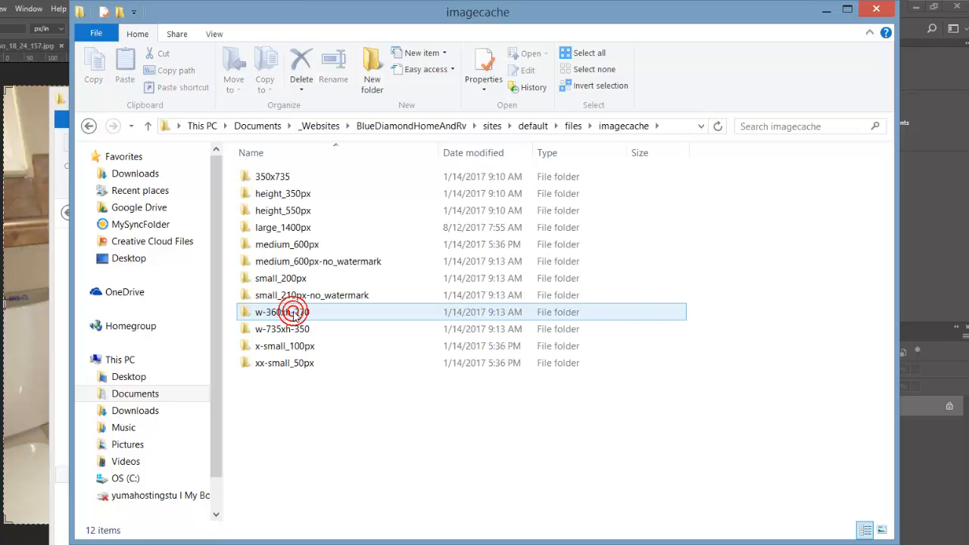
double_click(300, 233)
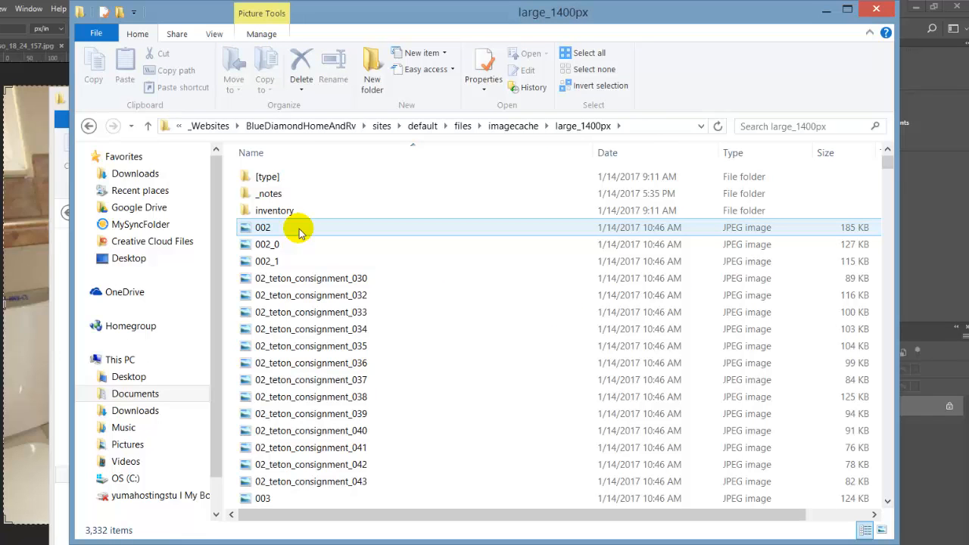
Look through the image files in the large_1400px folder, from the numbered photos to the lot_models_yuma_june_12_2015 series
scroll(356, 288, "down", 5)
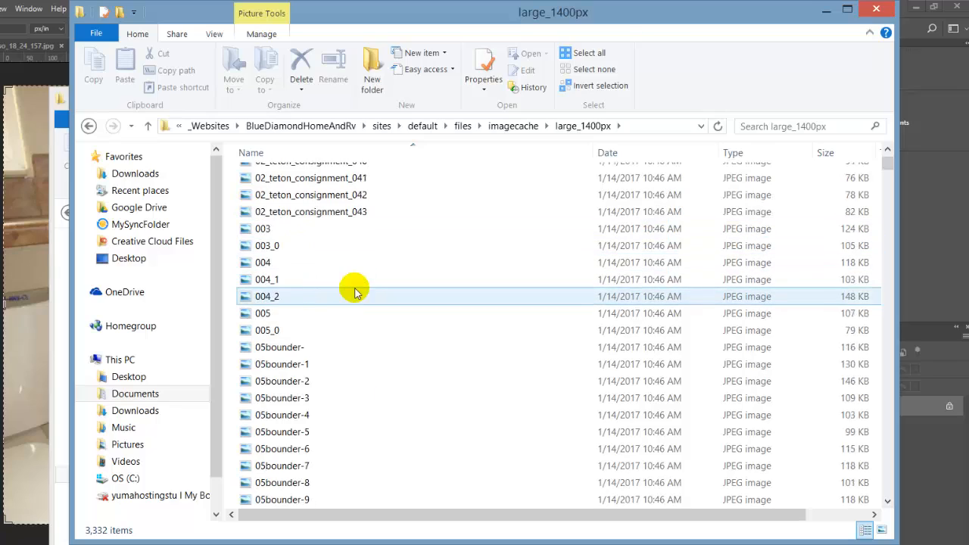
scroll(356, 292, "down", 15)
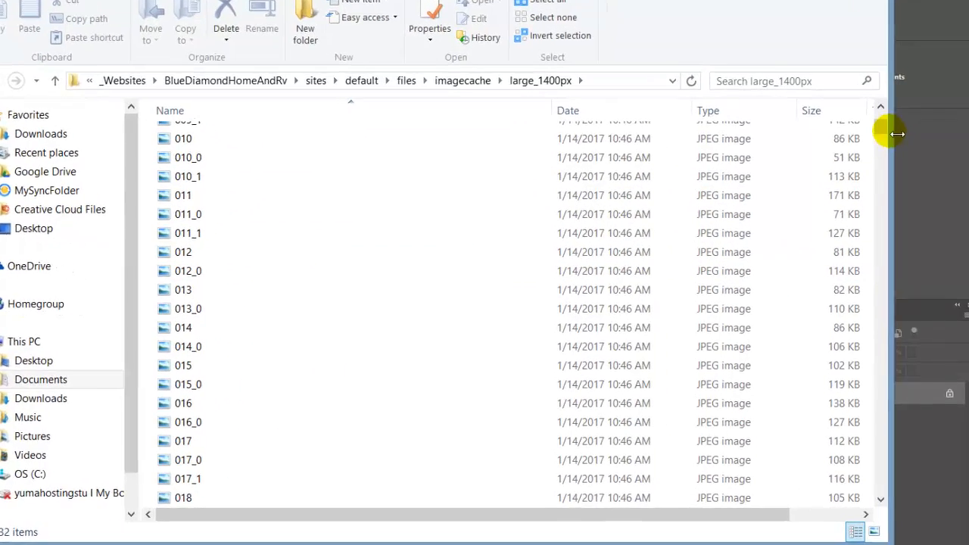
left_click_drag(879, 136, 856, 223)
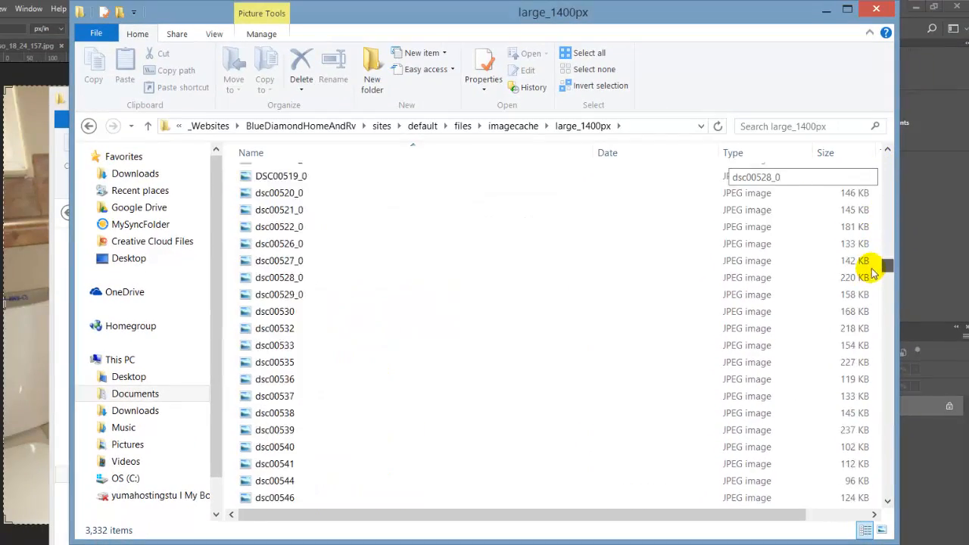
left_click_drag(871, 270, 874, 304)
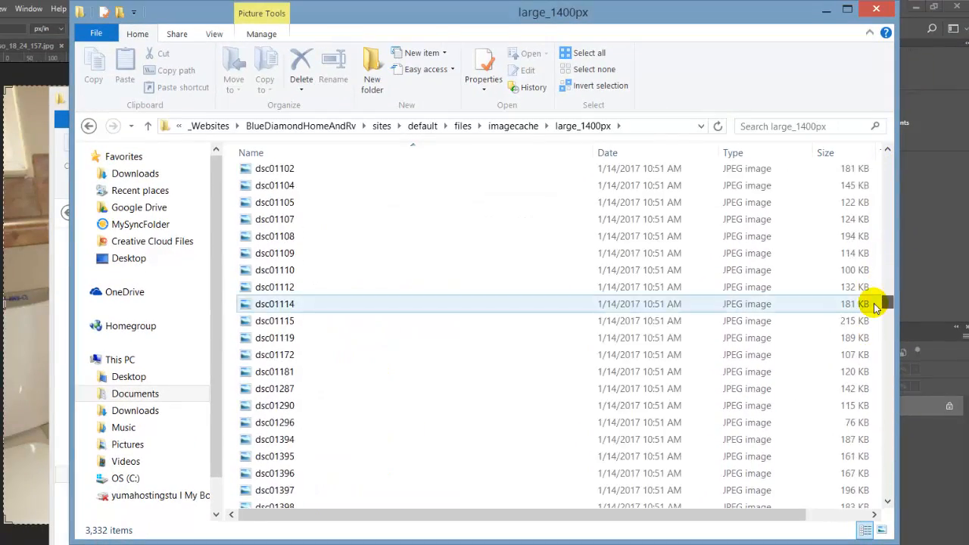
left_click(274, 287)
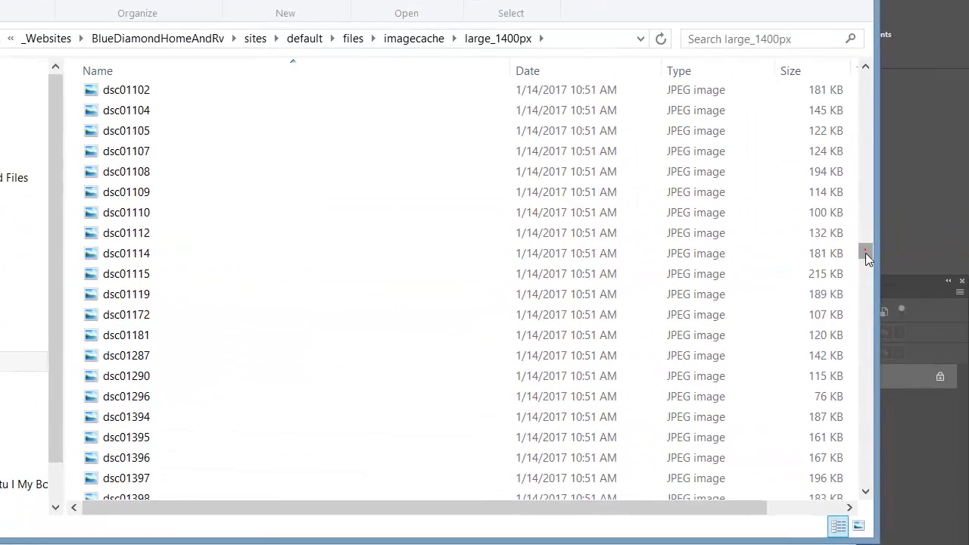
left_click_drag(866, 253, 872, 345)
left_click_drag(870, 352, 867, 375)
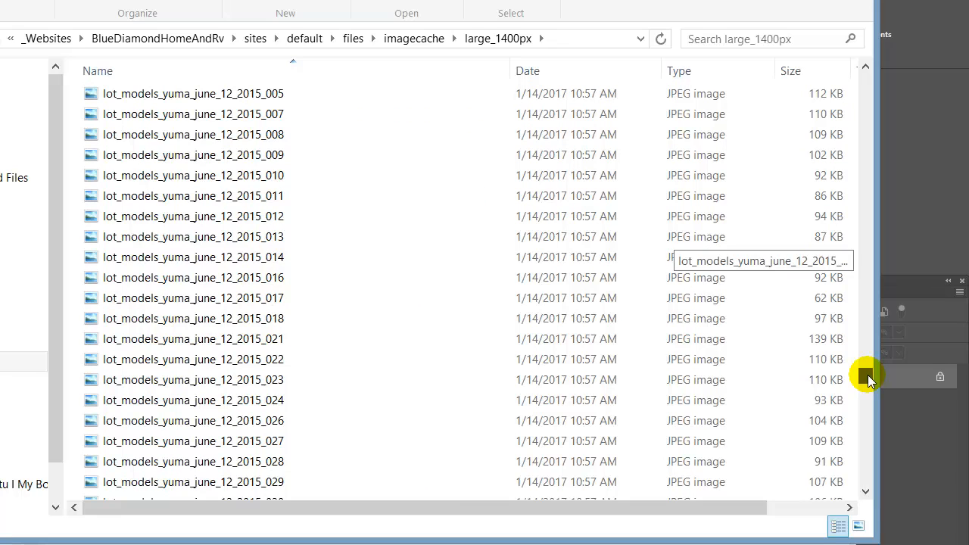
left_click_drag(867, 374, 867, 375)
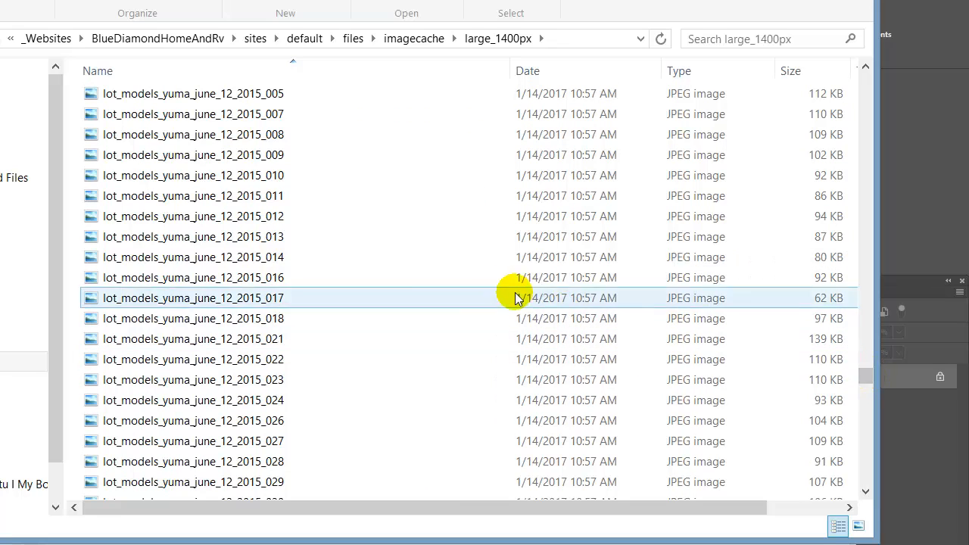
Look through the large_1400px folder from its earliest file names to the bus_etc_and_new_park_models_5_14_16 series
mouse_move(347, 216)
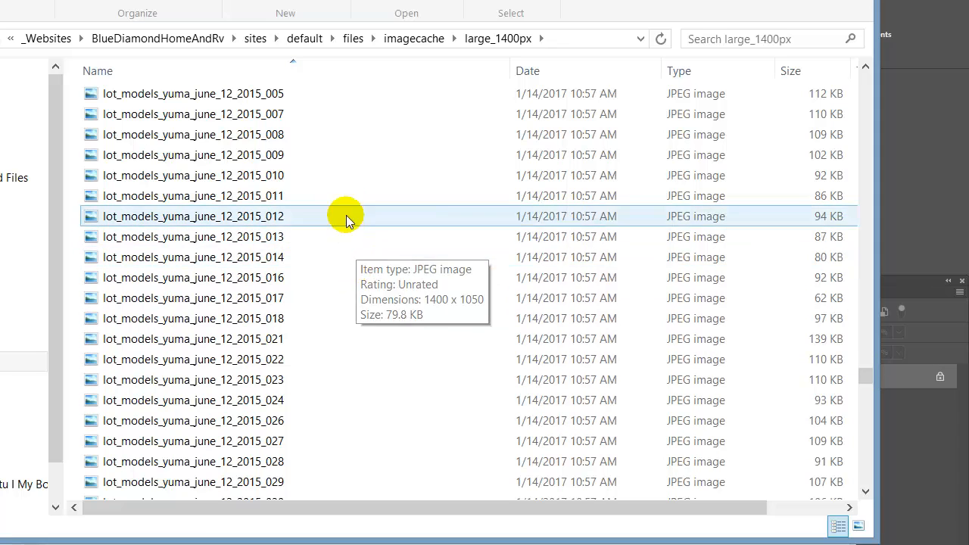
mouse_move(347, 256)
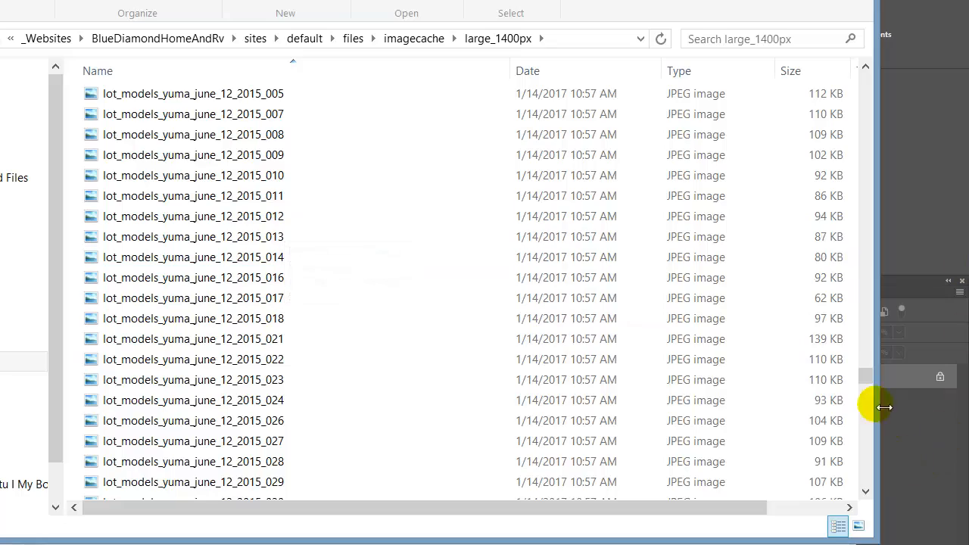
left_click_drag(866, 376, 852, 83)
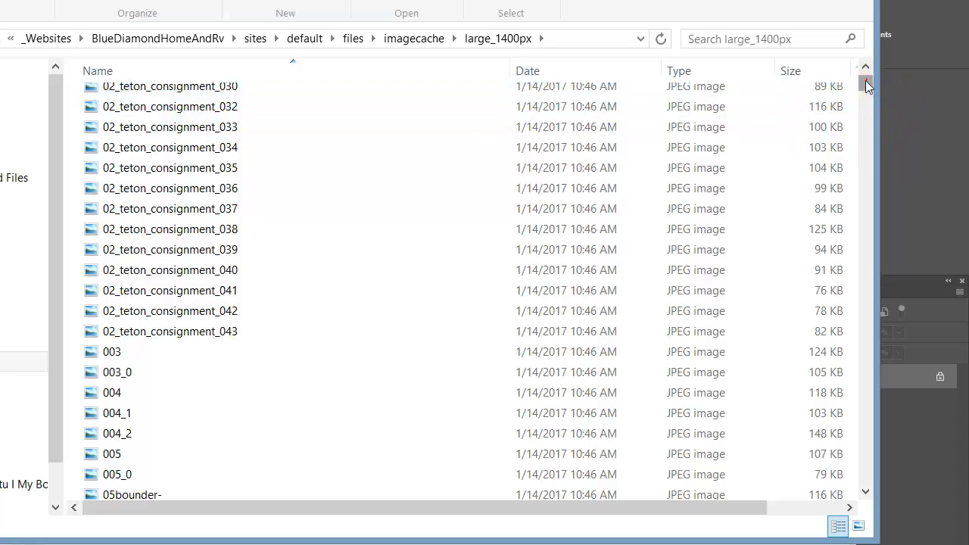
left_click_drag(863, 80, 864, 160)
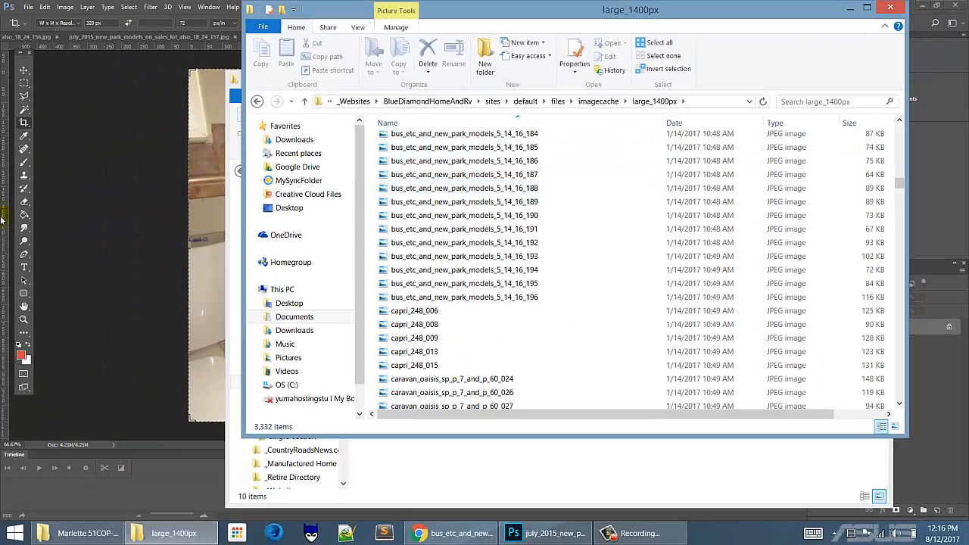
Switch to Chrome and read the kitchen photo's web address through to the end of its file name
key("alt+Tab")
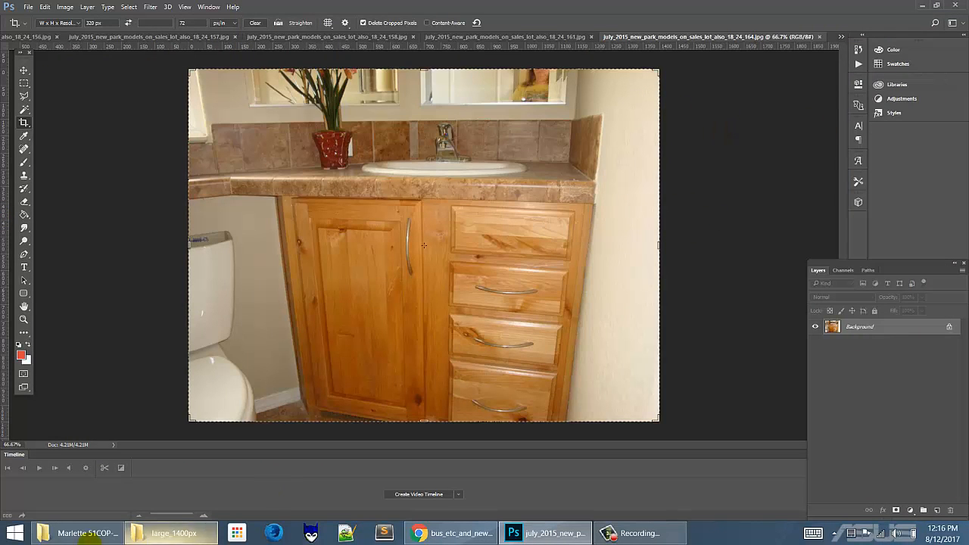
left_click(443, 533)
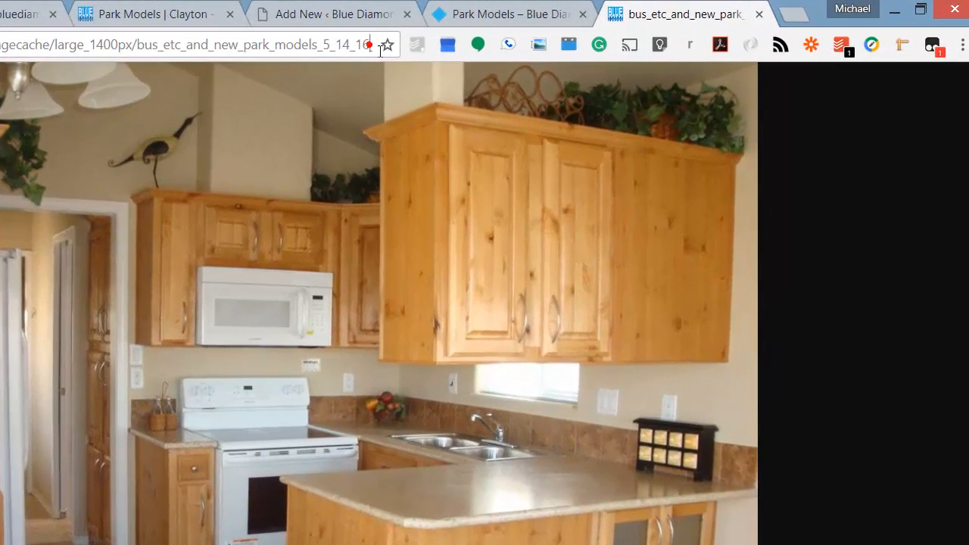
left_click(422, 46)
key("Right")
key("Right")
key("Right")
key("Right")
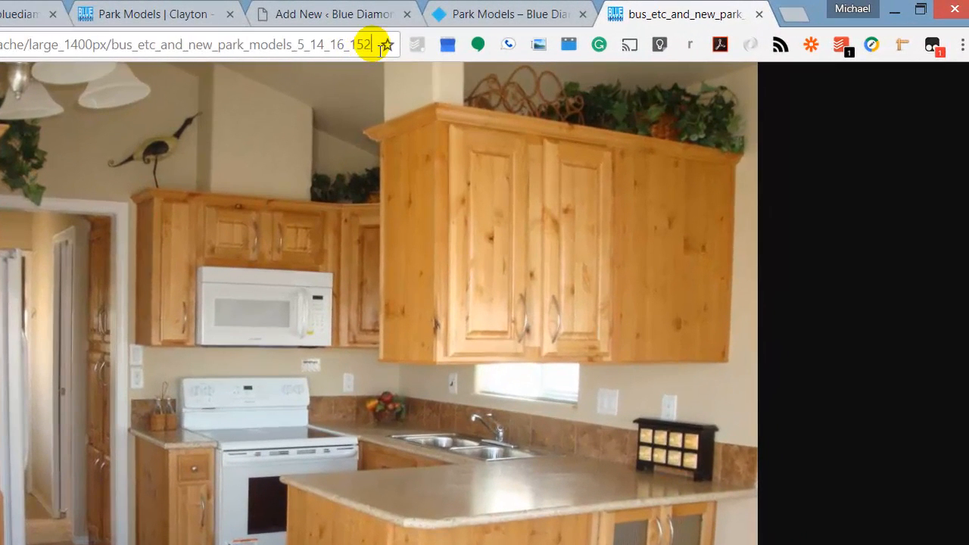
key("Right")
key("Right")
key("Right")
key("Right")
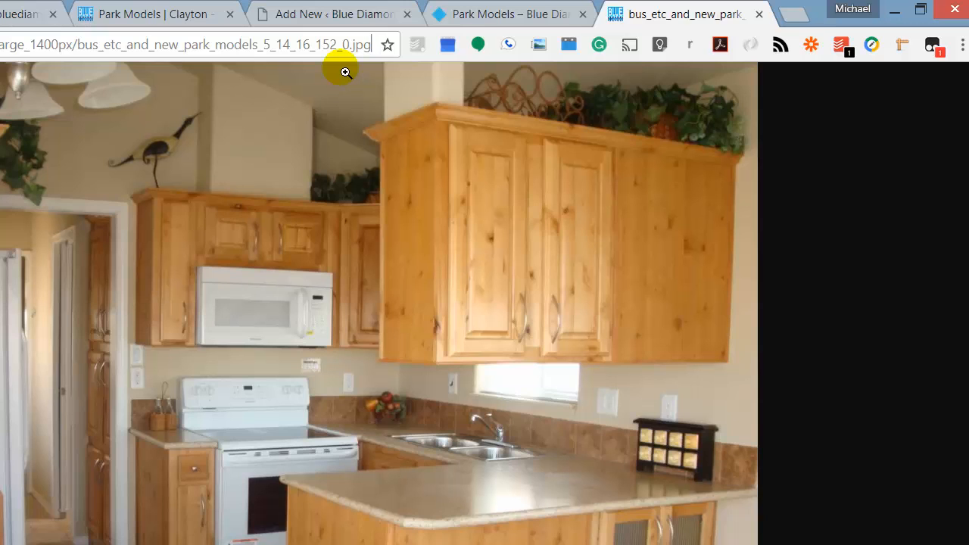
Return to the Clayton - Marlette park model listing and close its enlarged kitchen photo
left_click(131, 15)
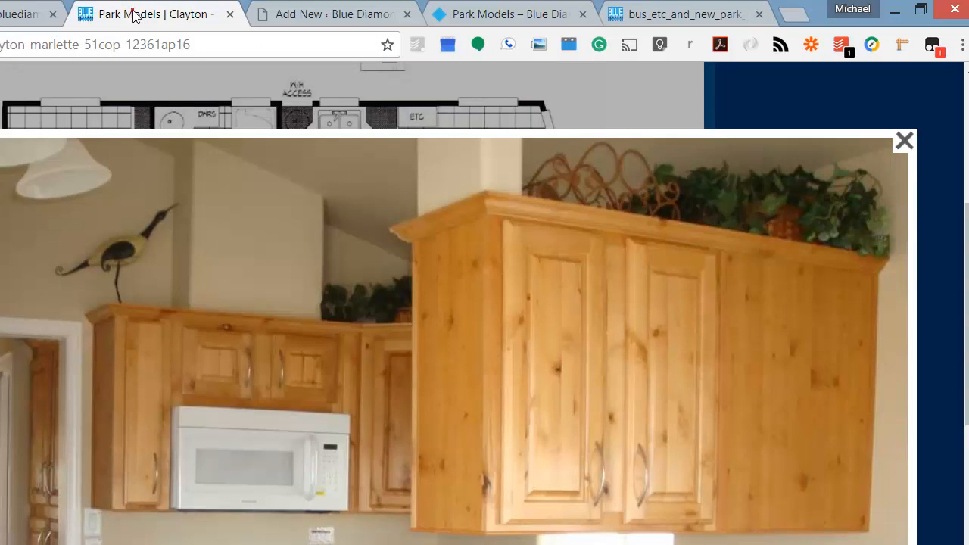
left_click(130, 97)
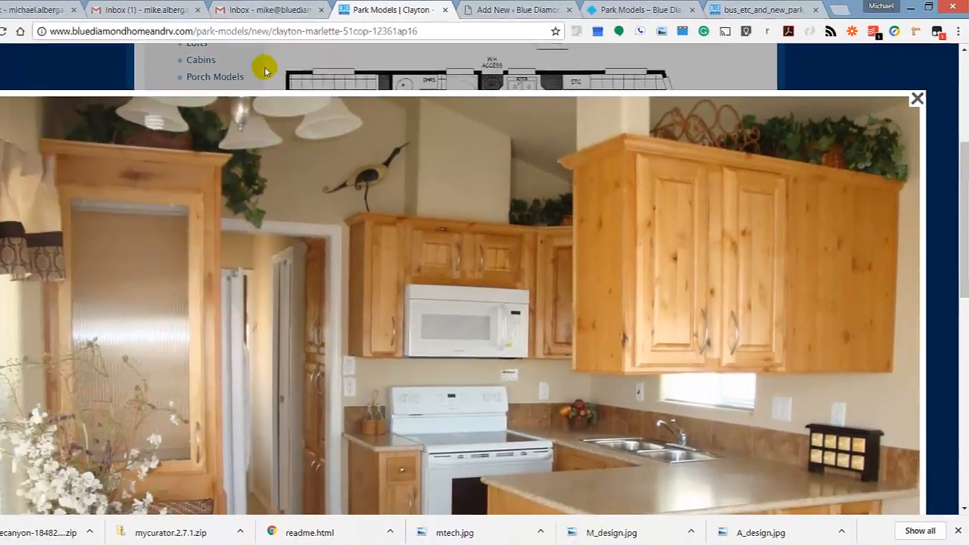
left_click(296, 64)
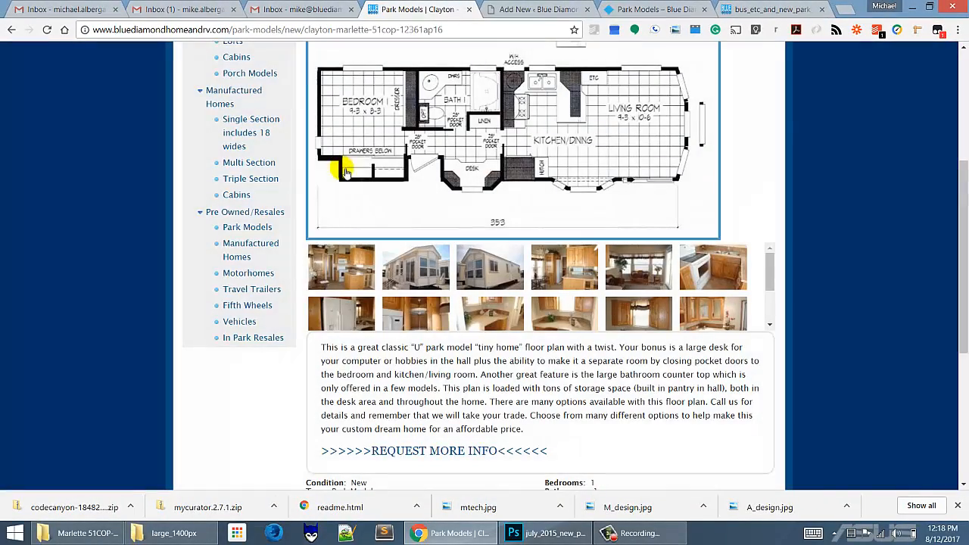
Copy the model name Marlette 51COP-12361AP16 from the listing's heading
scroll(313, 253, "up", 3)
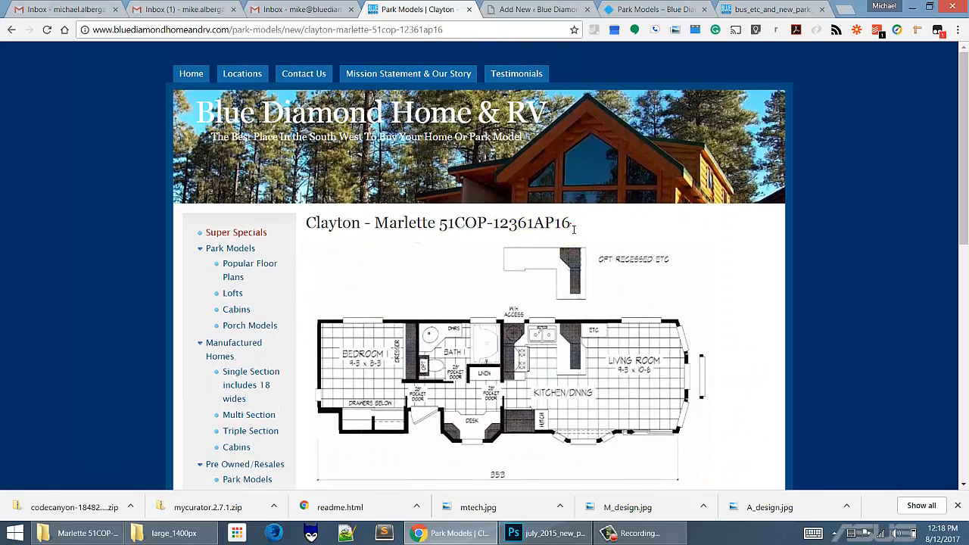
left_click_drag(572, 223, 376, 231)
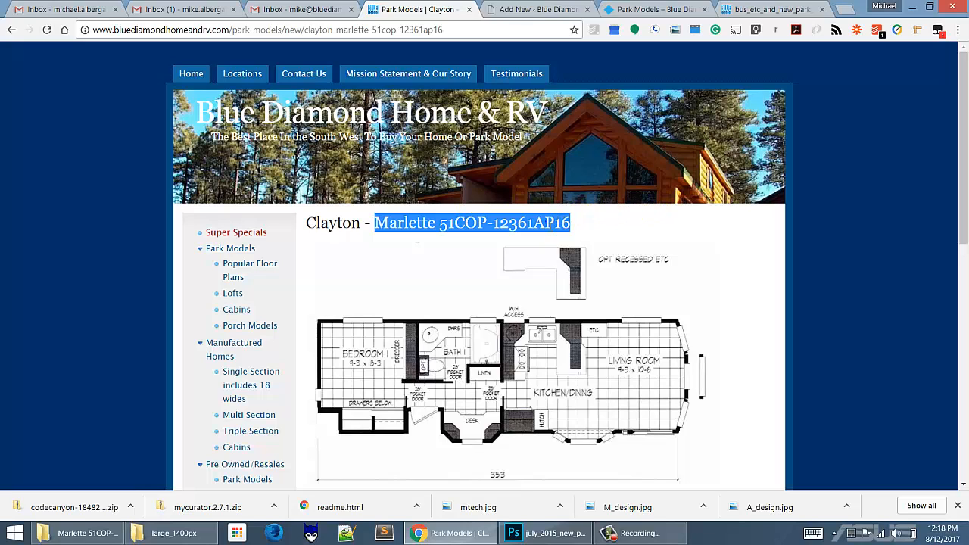
right_click(548, 226)
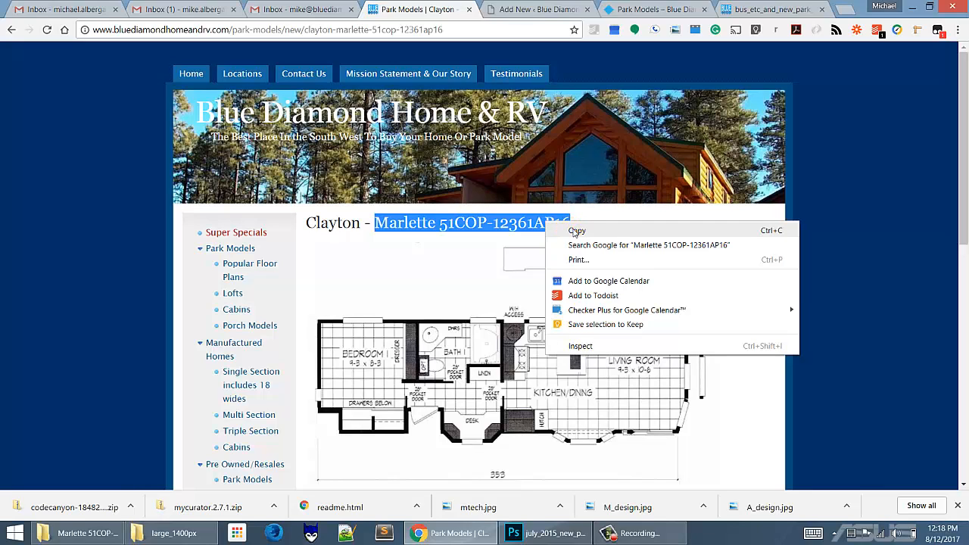
left_click(573, 231)
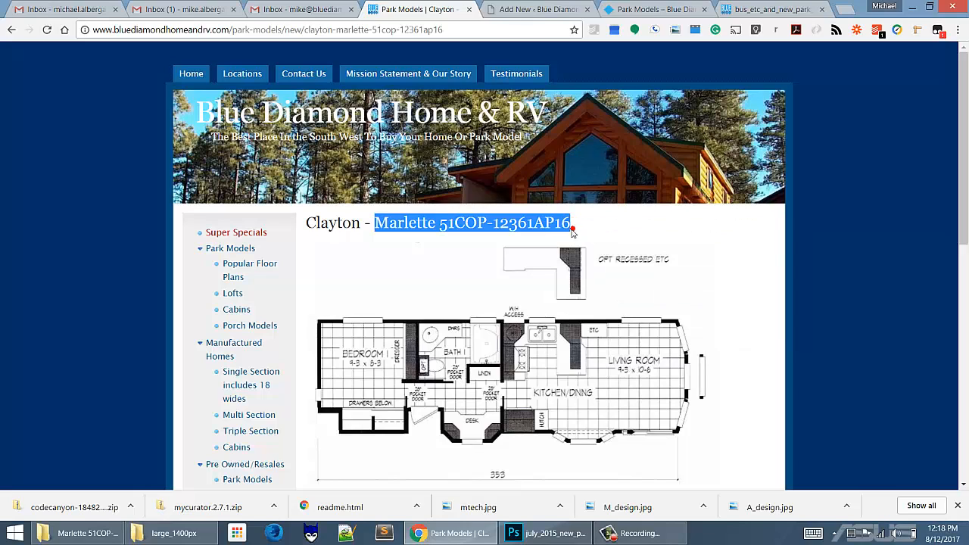
left_click(573, 232)
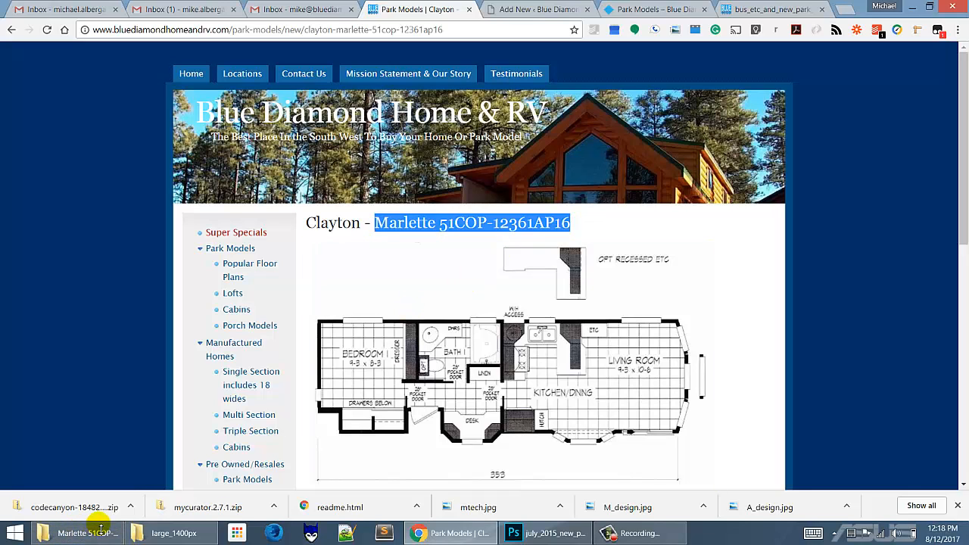
Switch to Photoshop and look through the open park model photos, including 161 and 158, ending on photo 164 of the bathroom cabinet
mouse_move(149, 536)
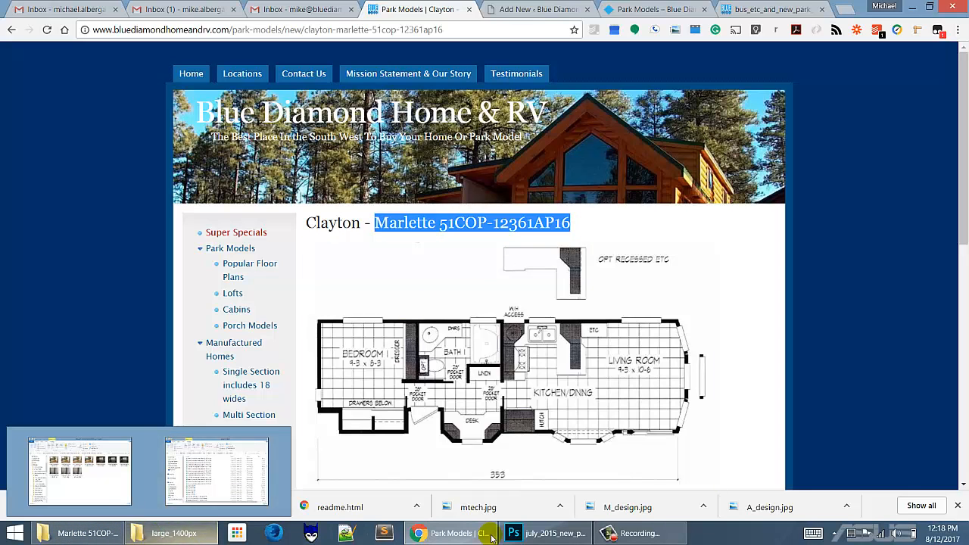
left_click(534, 536)
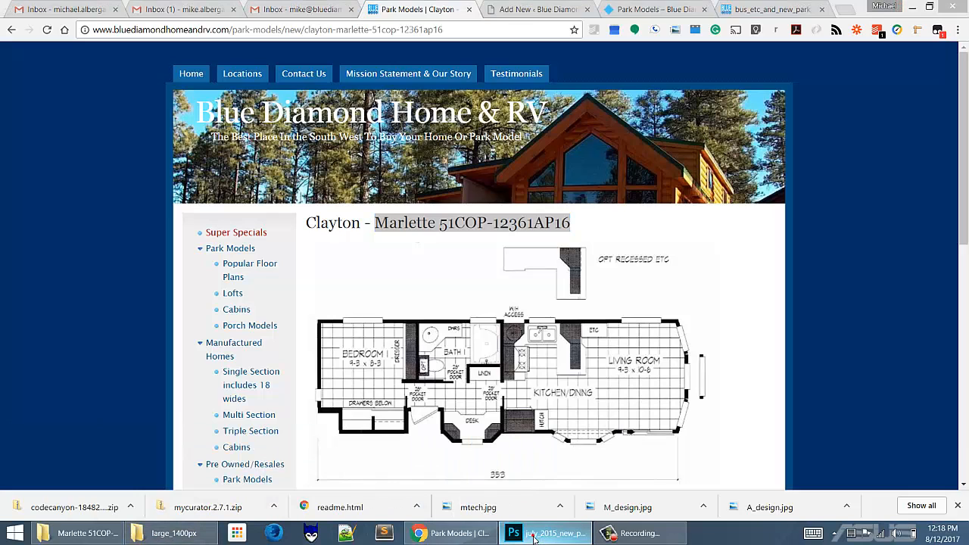
left_click(534, 534)
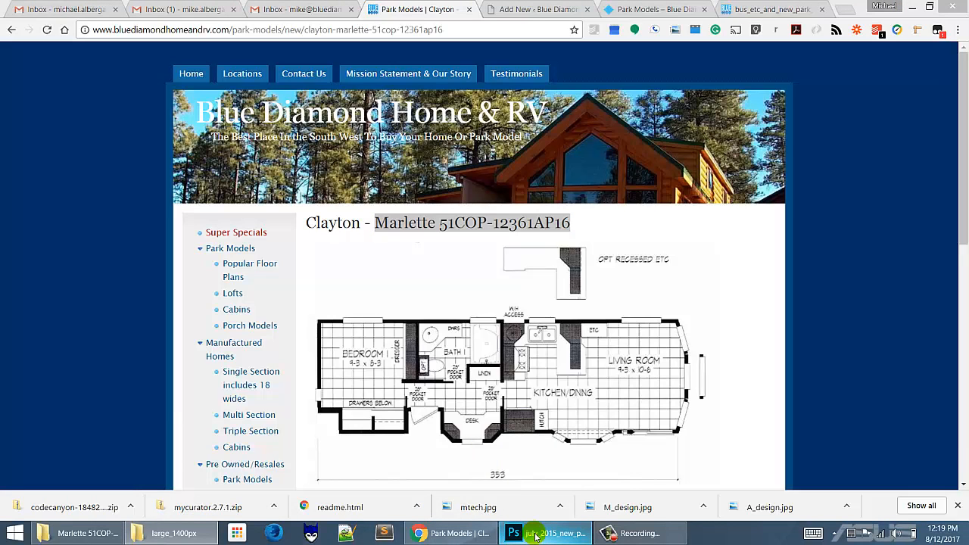
left_click(535, 535)
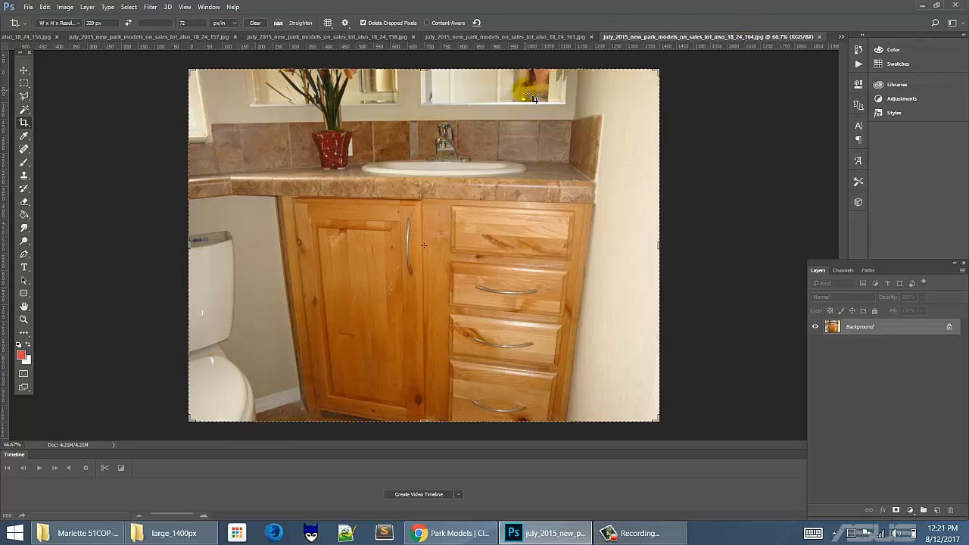
left_click(507, 37)
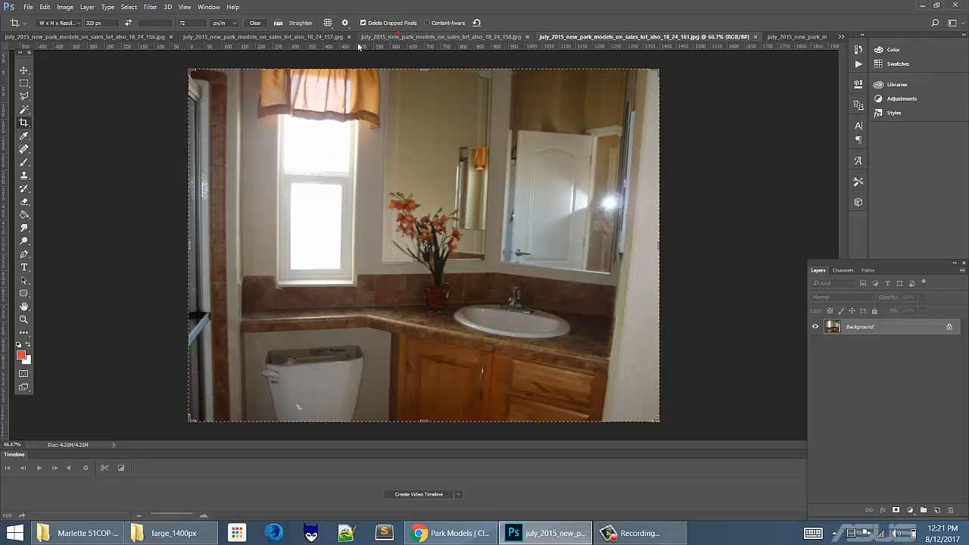
left_click(398, 35)
left_click(309, 37)
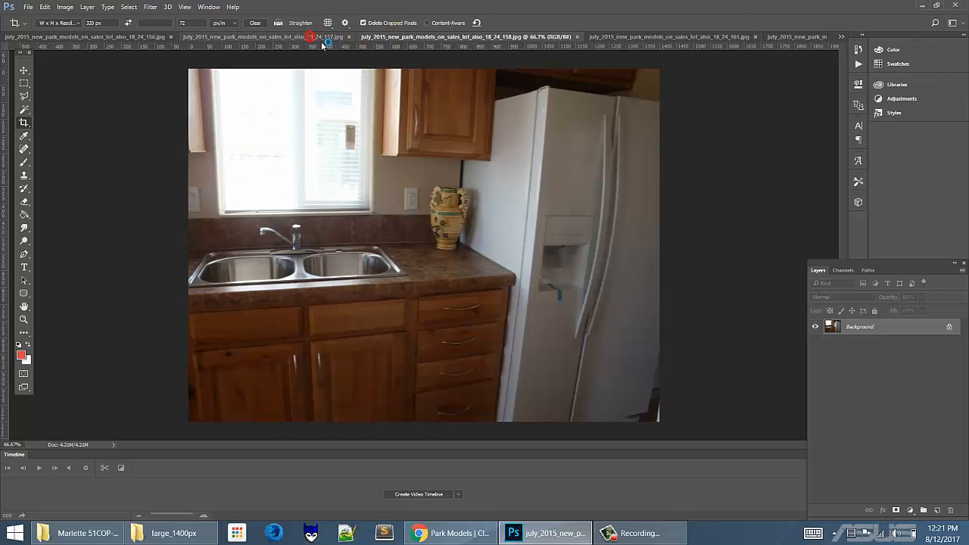
left_click(787, 38)
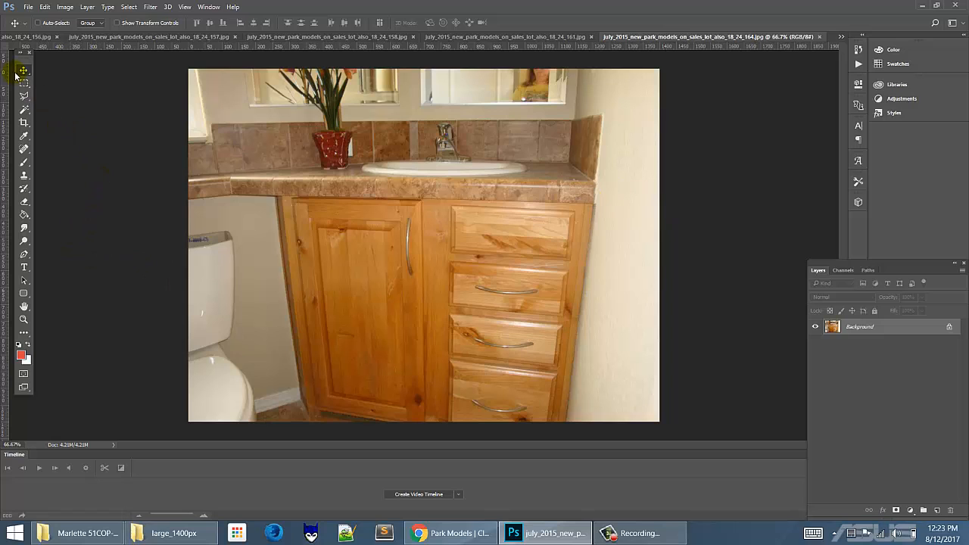
Resize the bathroom cabinet photo to a width of 1920 px with the Crop tool, keeping the full frame
left_click(24, 125)
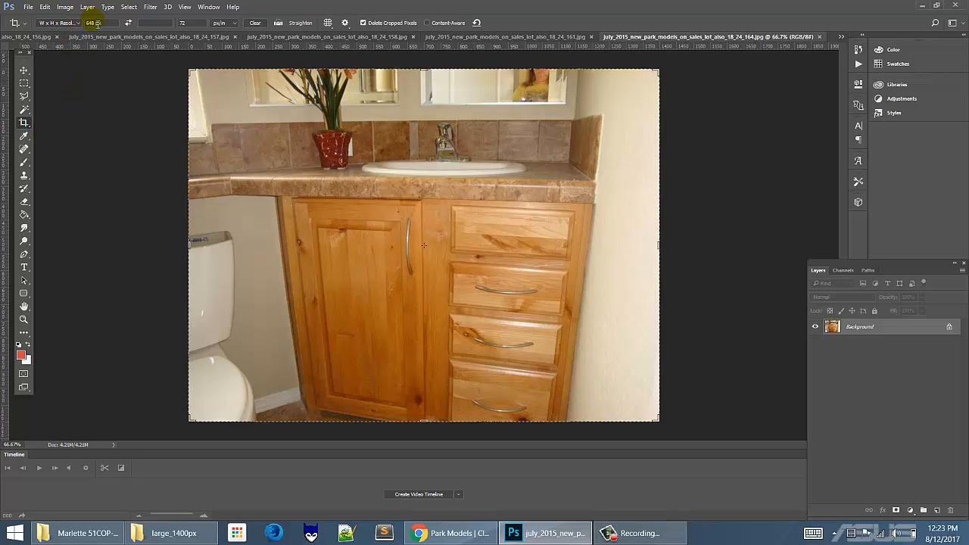
left_click_drag(97, 25, 67, 27)
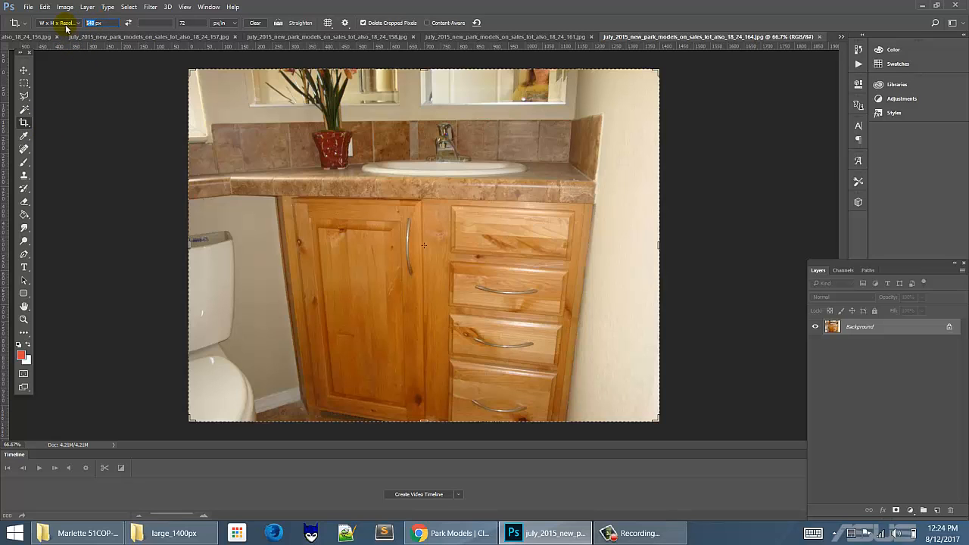
type("1920")
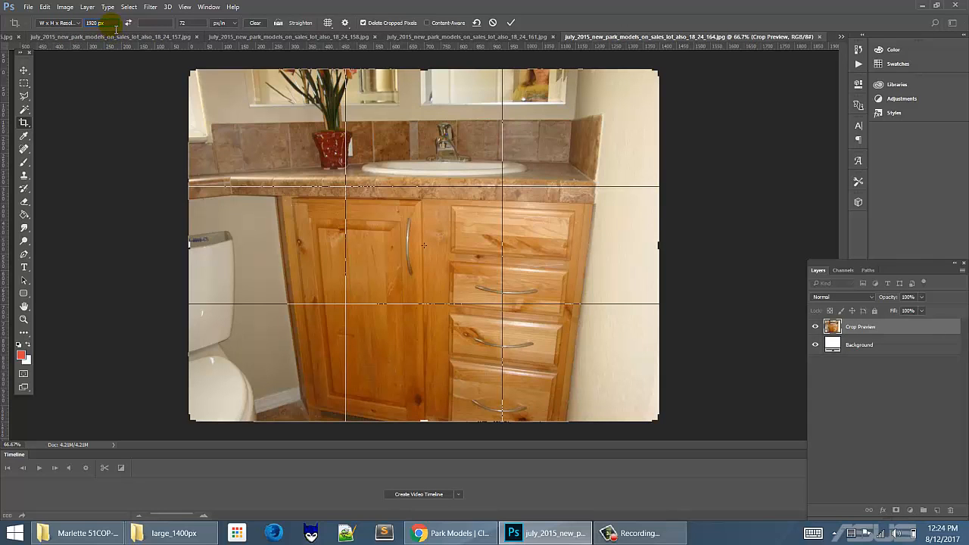
left_click(116, 25)
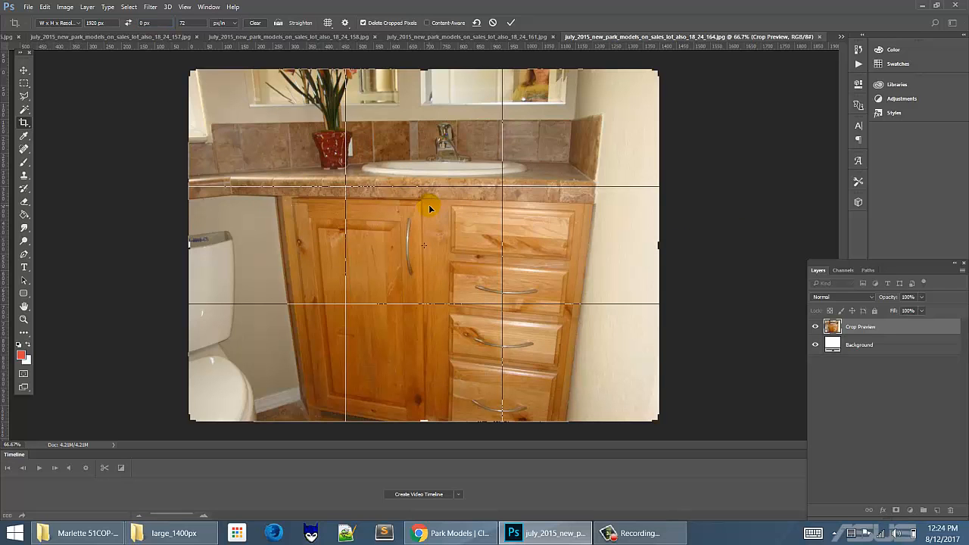
key("Return")
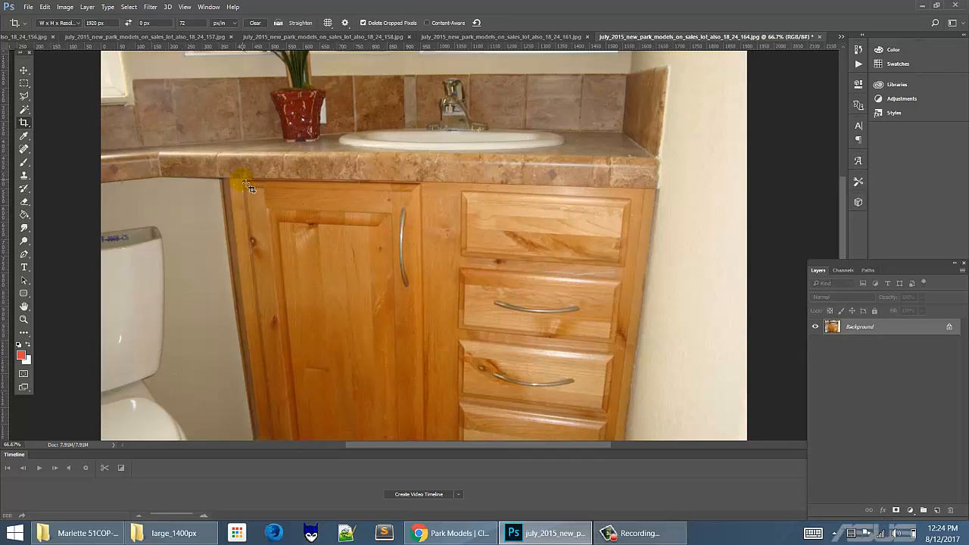
Open the Save for Web (Legacy) export for the resized bathroom cabinet photo
left_click(28, 8)
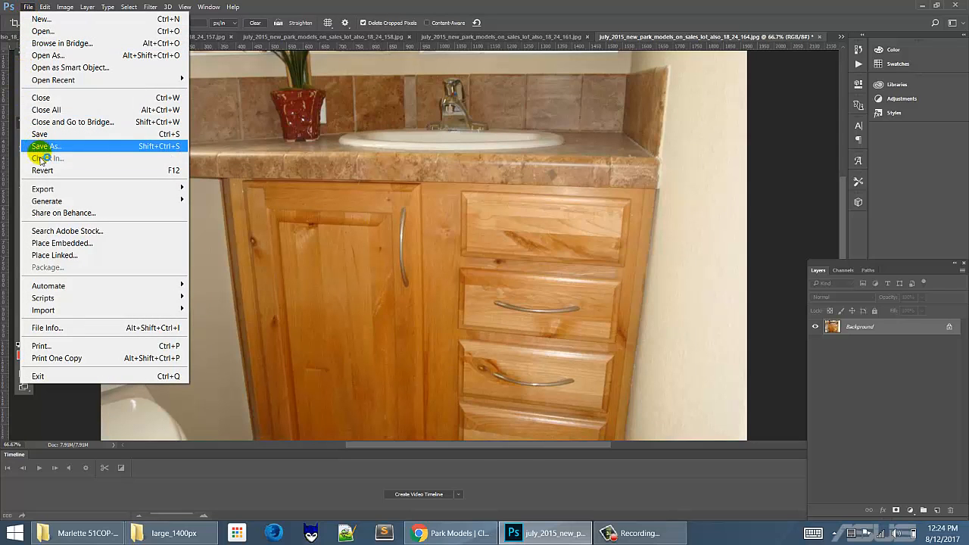
mouse_move(58, 190)
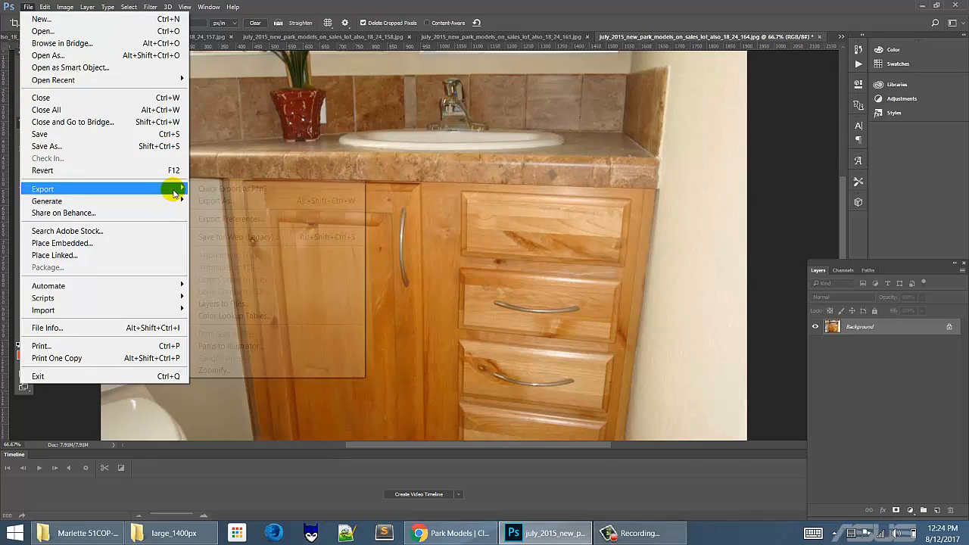
left_click(239, 237)
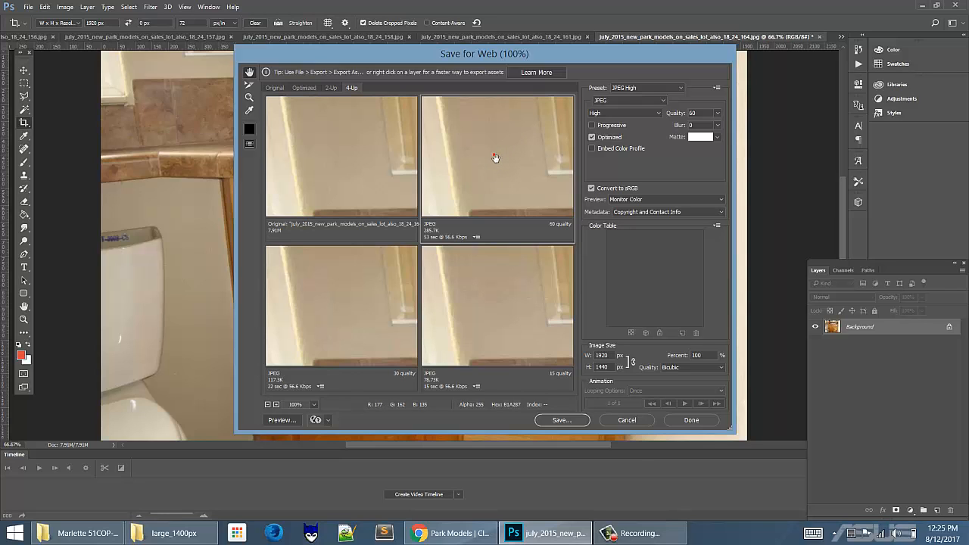
Try the Very High JPEG quality for the web export and set it back to High
left_click(642, 115)
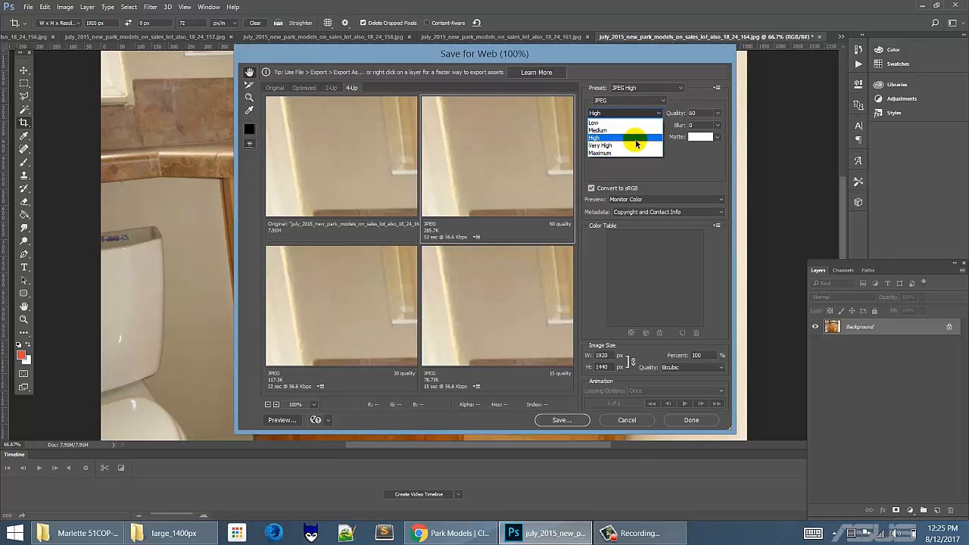
left_click(636, 145)
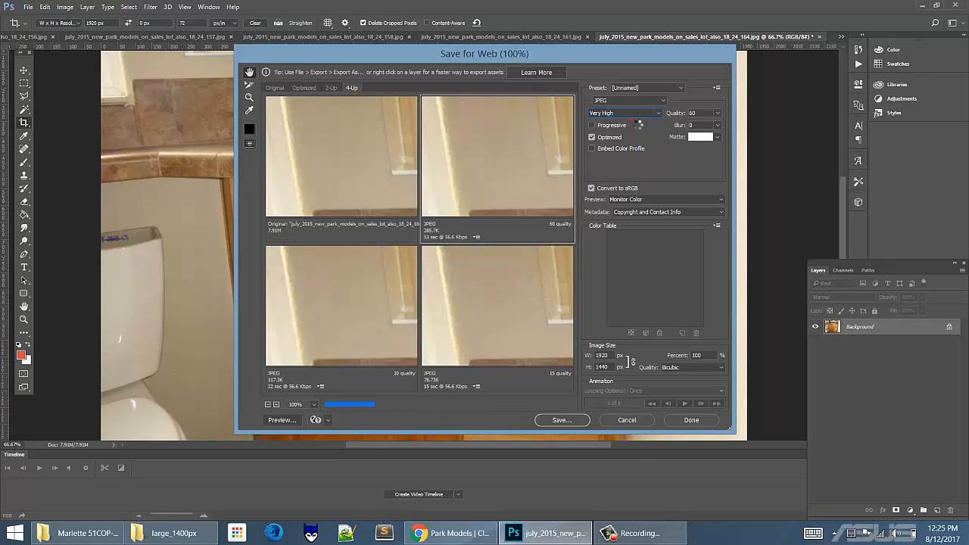
left_click(635, 114)
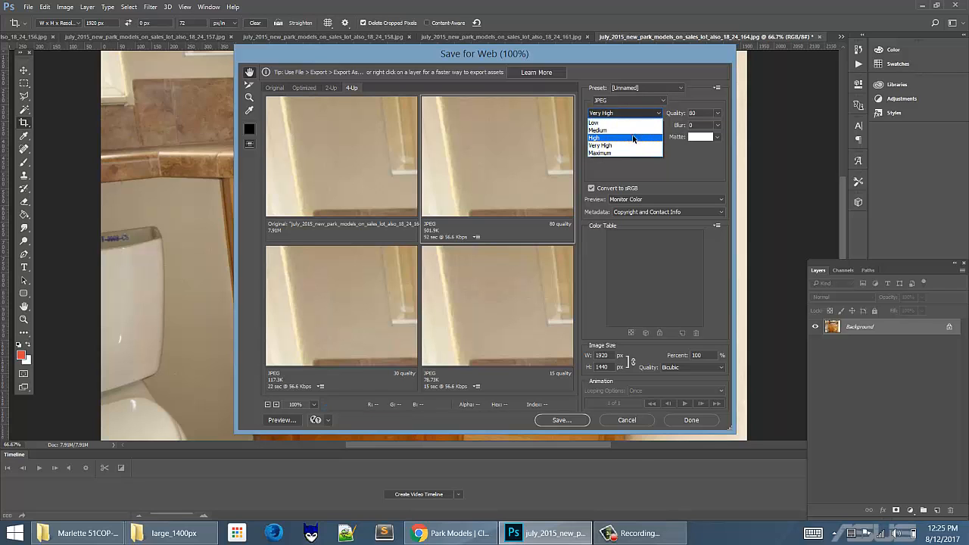
left_click(634, 139)
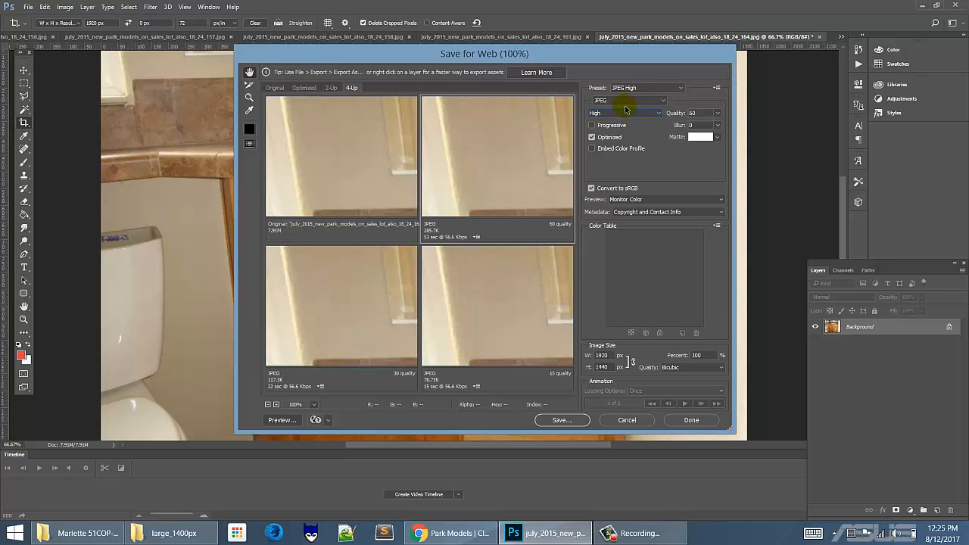
Keep JPEG as the web export format and proceed to saving the optimized bathroom cabinet photo
left_click(648, 101)
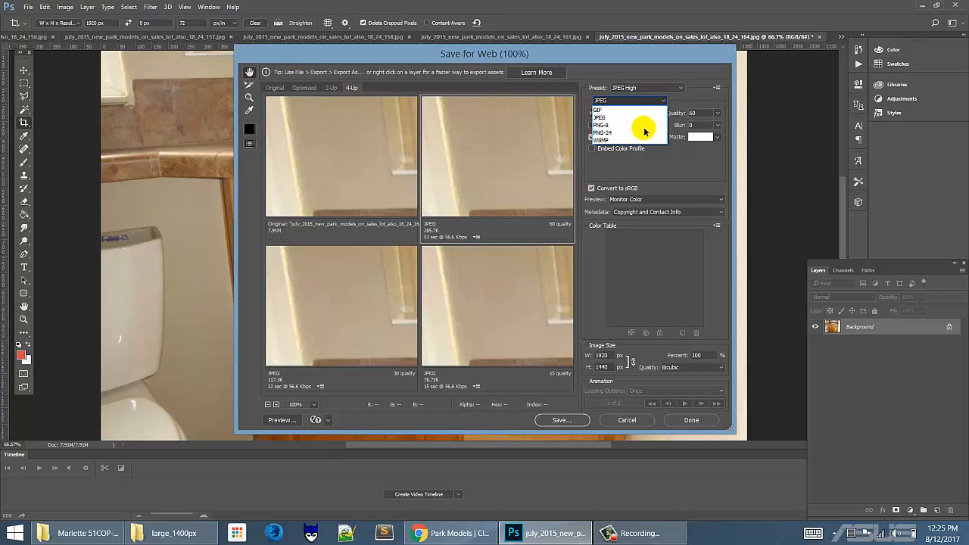
left_click(641, 118)
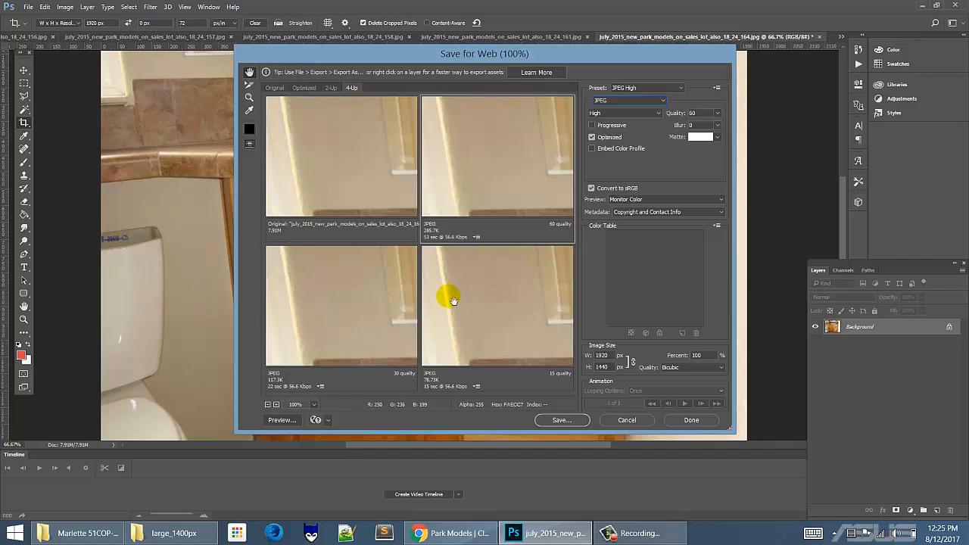
left_click(544, 424)
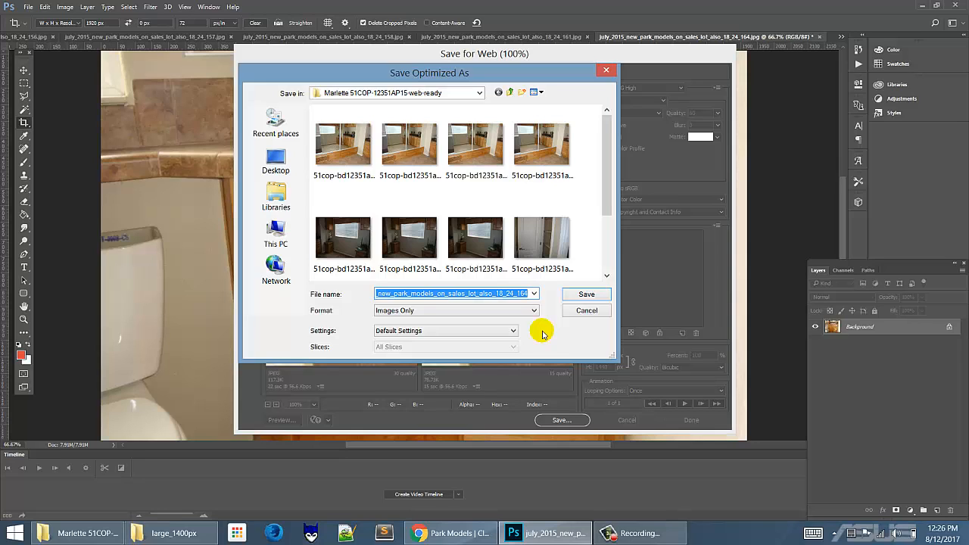
Save the optimized image as 51cop-bd12361ap16 in the Marlette 51COP-12351AP15-web-ready folder
type("Marlette 51COP-12361AP16")
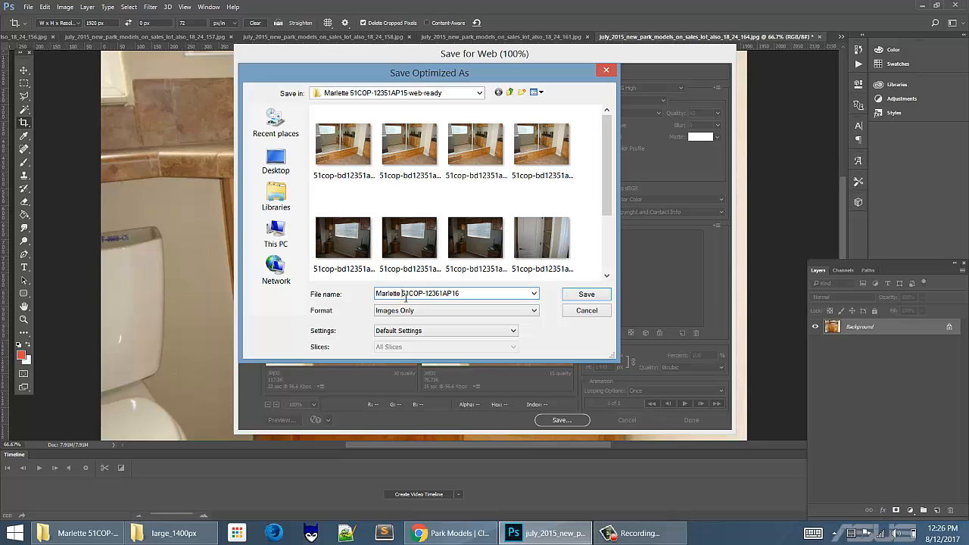
left_click_drag(402, 294, 367, 297)
key("BackSpace")
double_click(389, 295)
type("51cop")
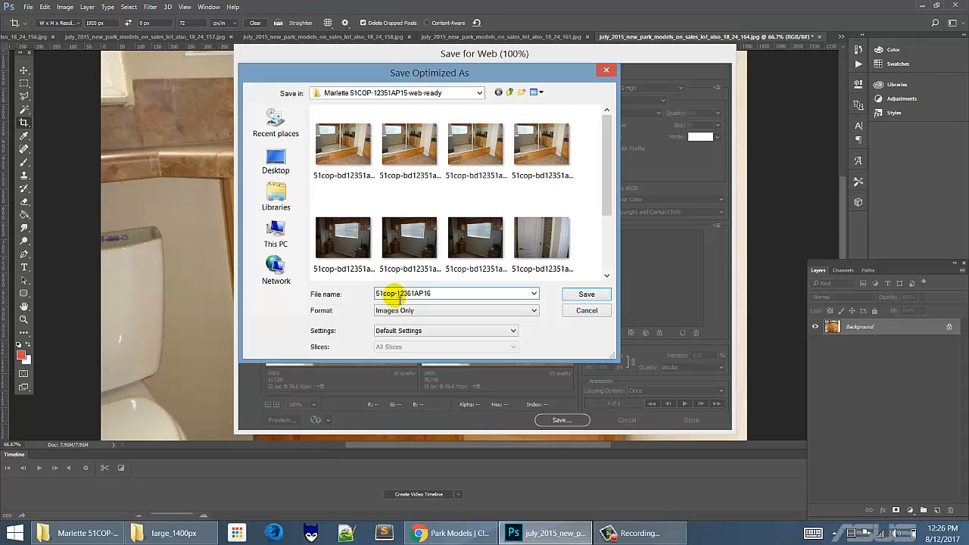
left_click(423, 294)
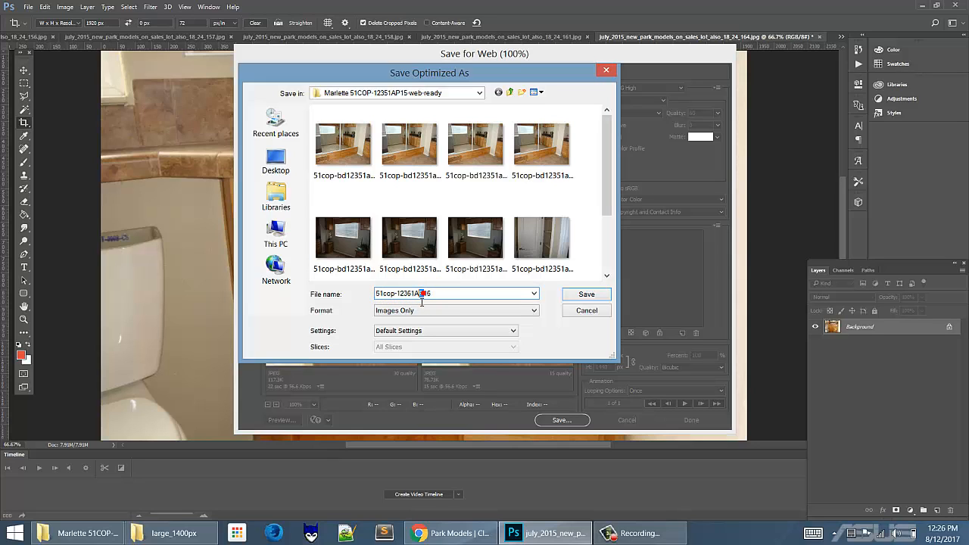
left_click_drag(422, 302, 416, 302)
type("ap")
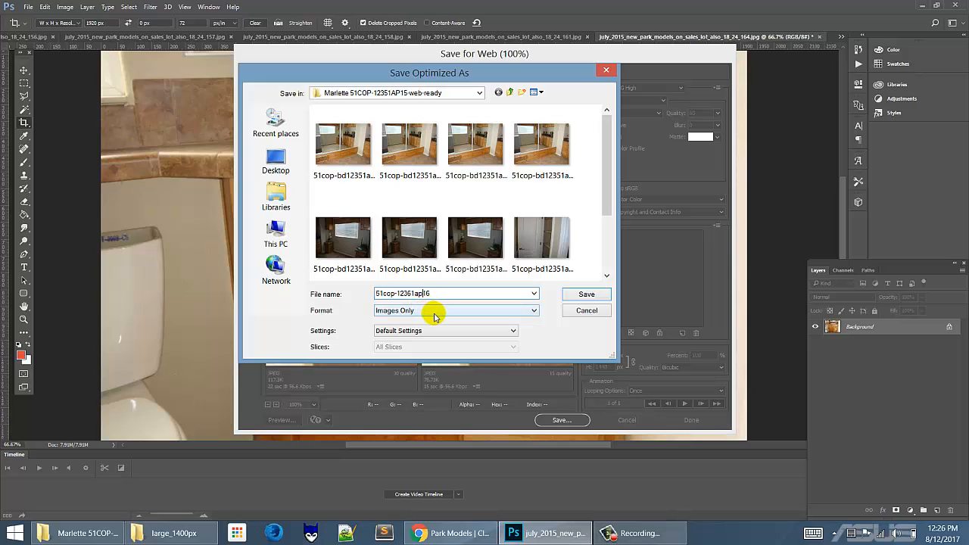
left_click(399, 295)
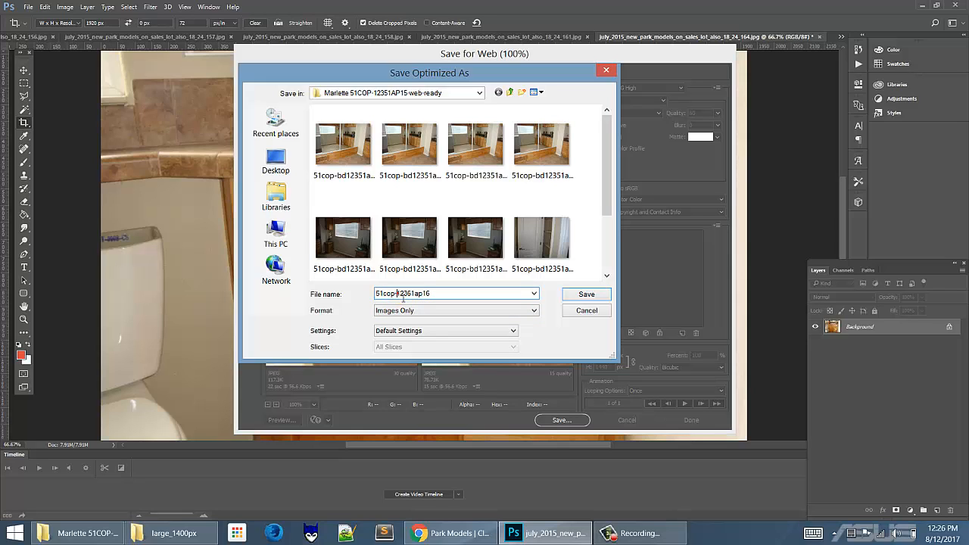
type("bd")
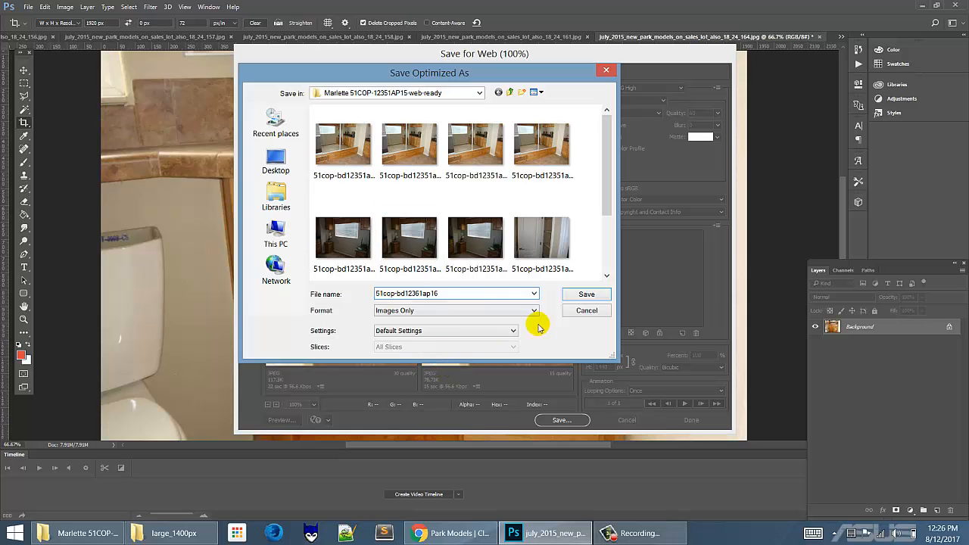
left_click(584, 294)
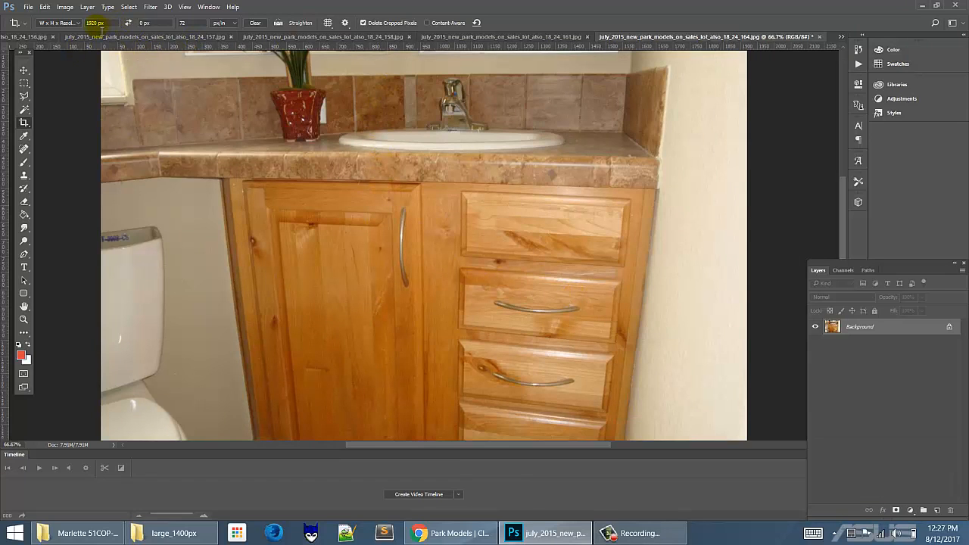
Resize the bathroom cabinet photo to a width of 960 px with the Crop tool and view it at 100%
left_click_drag(98, 29, 87, 30)
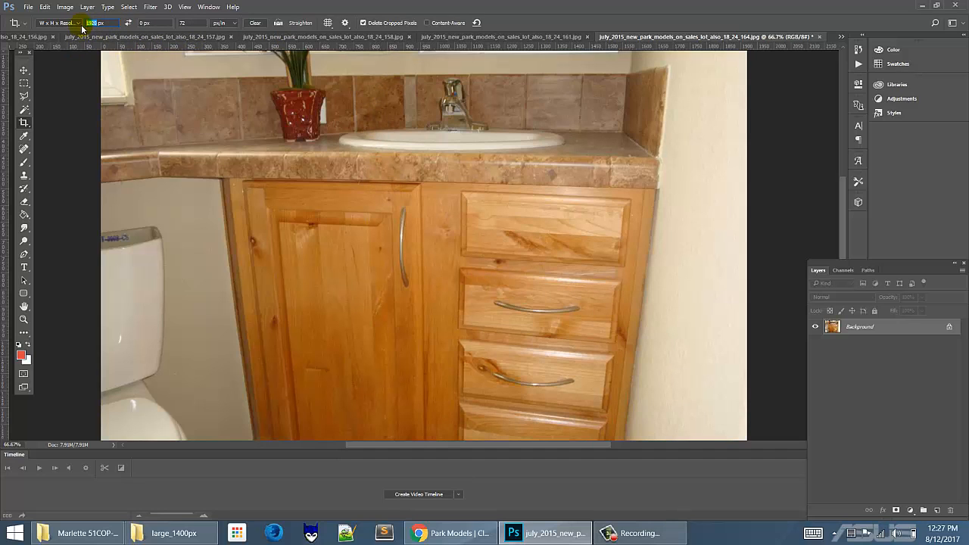
type("96")
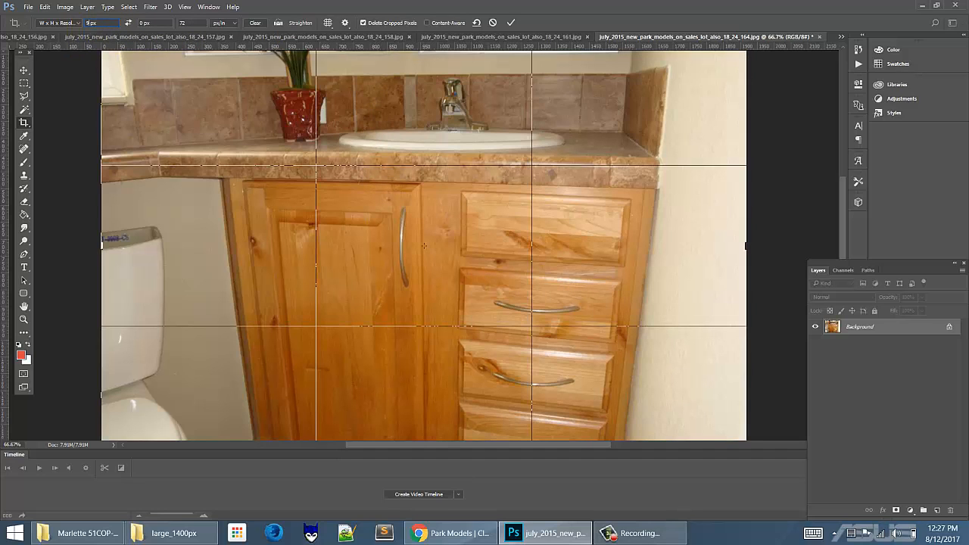
type("0")
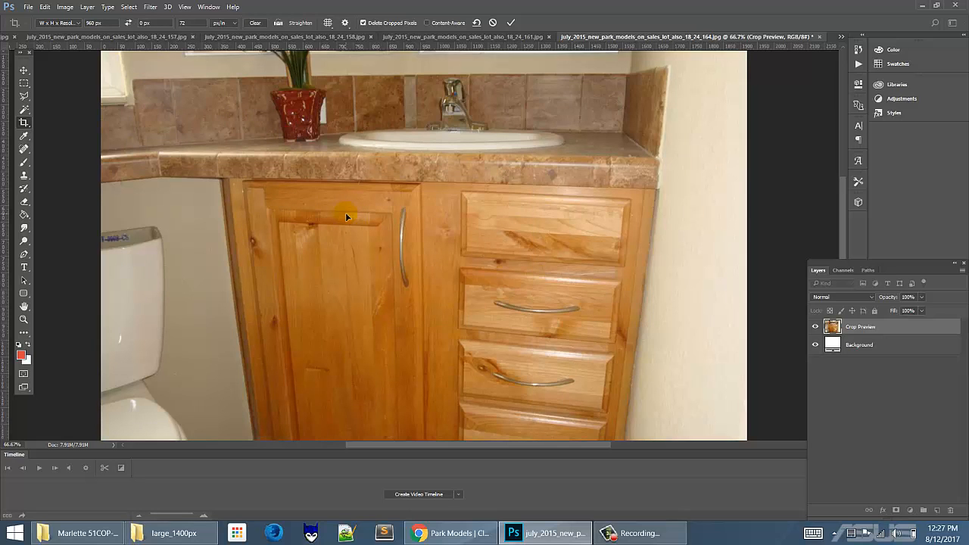
key("Return")
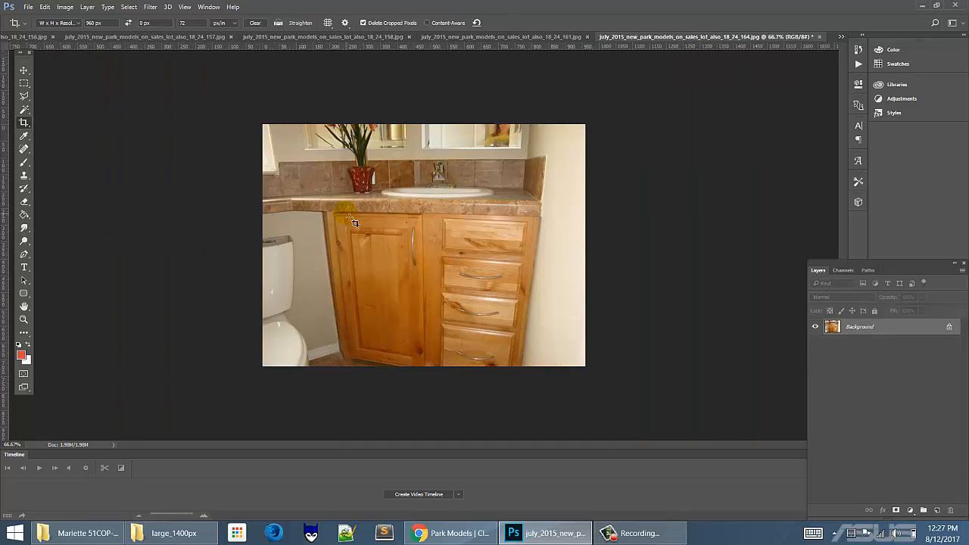
left_click(184, 7)
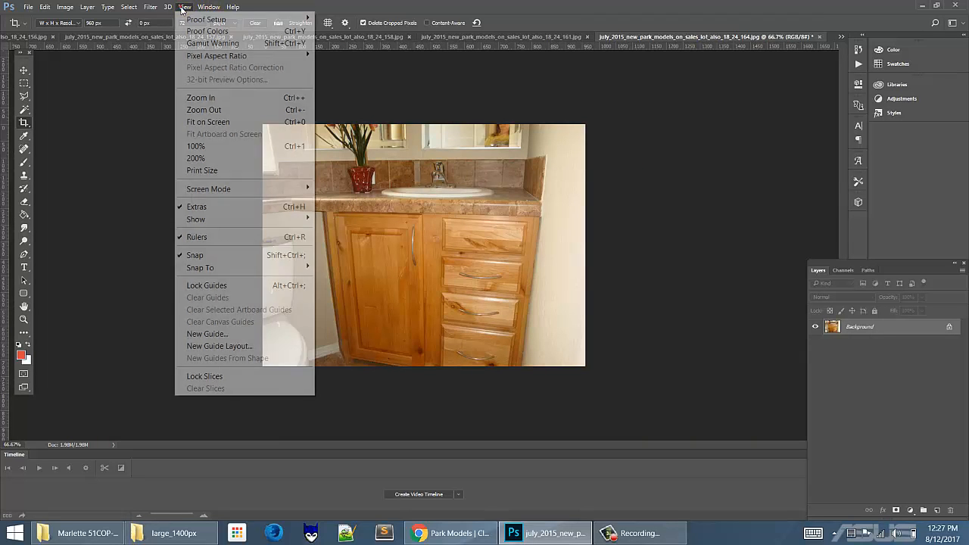
left_click(200, 147)
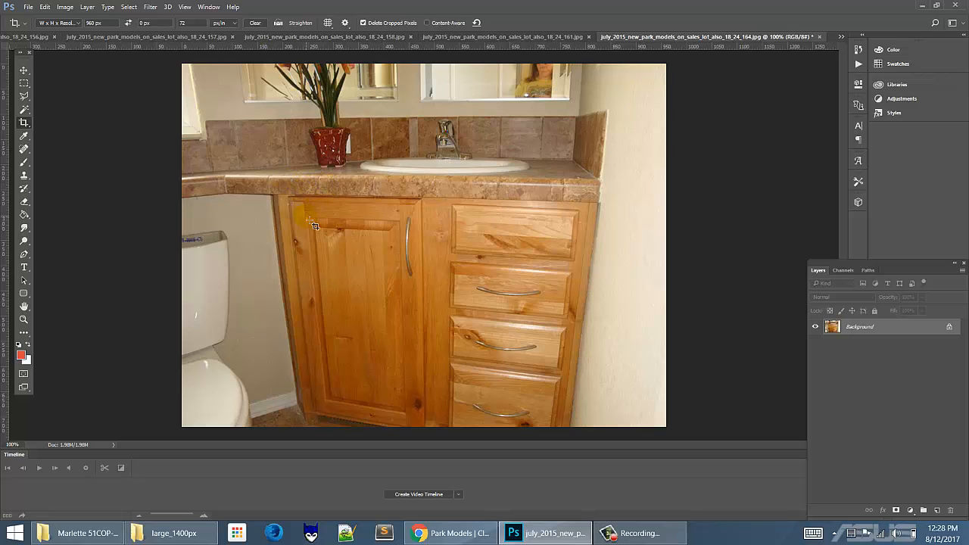
Open the Save for Web (Legacy) export for the 960 px photo and proceed to saving it
left_click(29, 7)
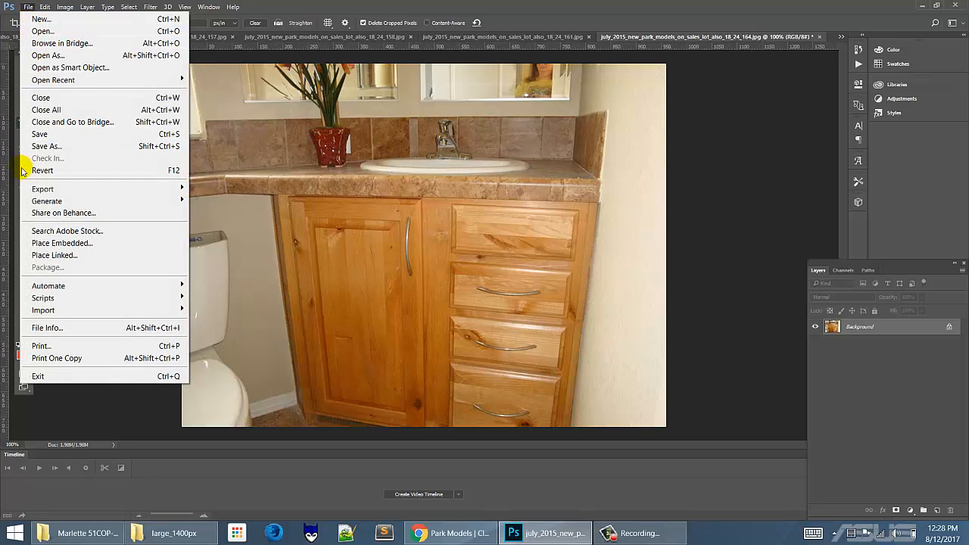
mouse_move(29, 188)
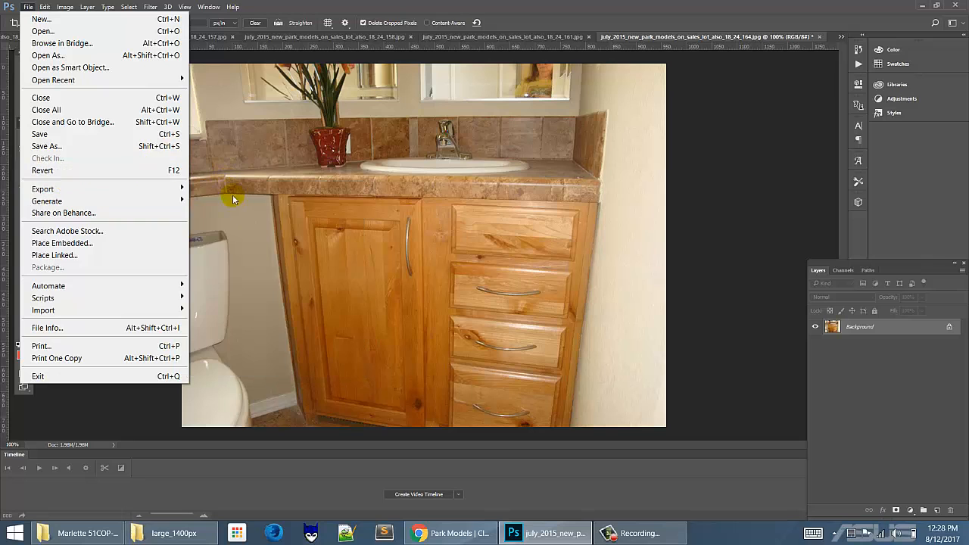
mouse_move(156, 187)
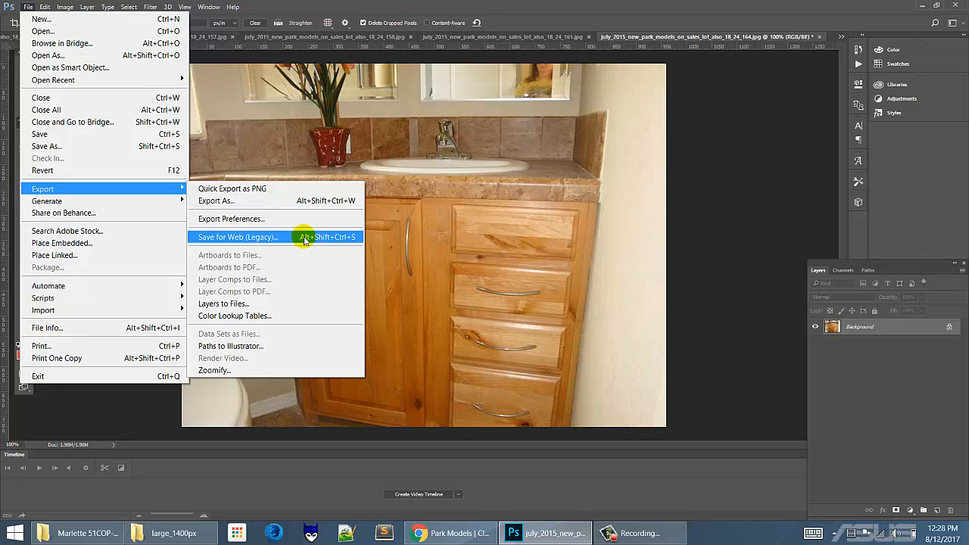
left_click(761, 9)
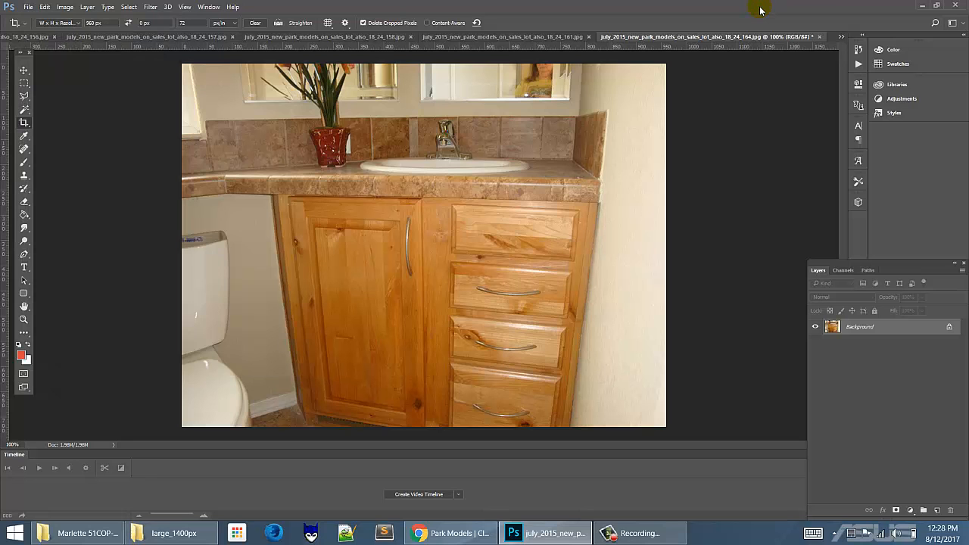
key("ctrl+alt+shift+s")
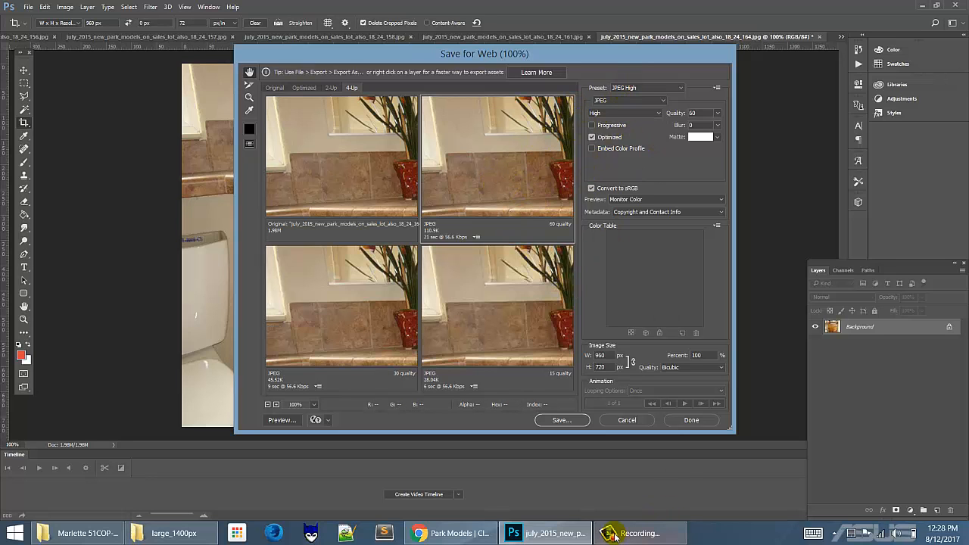
left_click(559, 421)
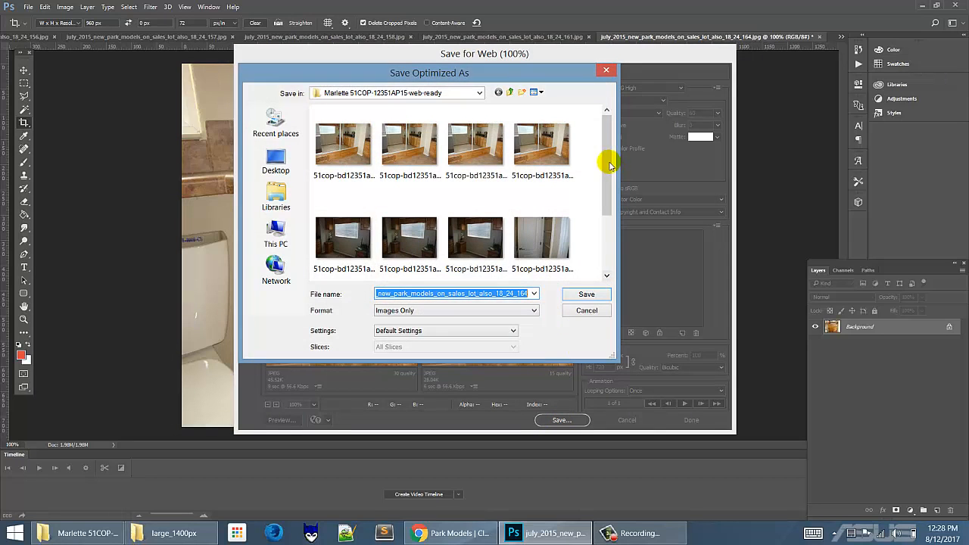
Reuse the existing cabinet export's file name and add the suffix -02, giving 51cop-bd12361ap16-02.jpg
left_click_drag(608, 168, 613, 225)
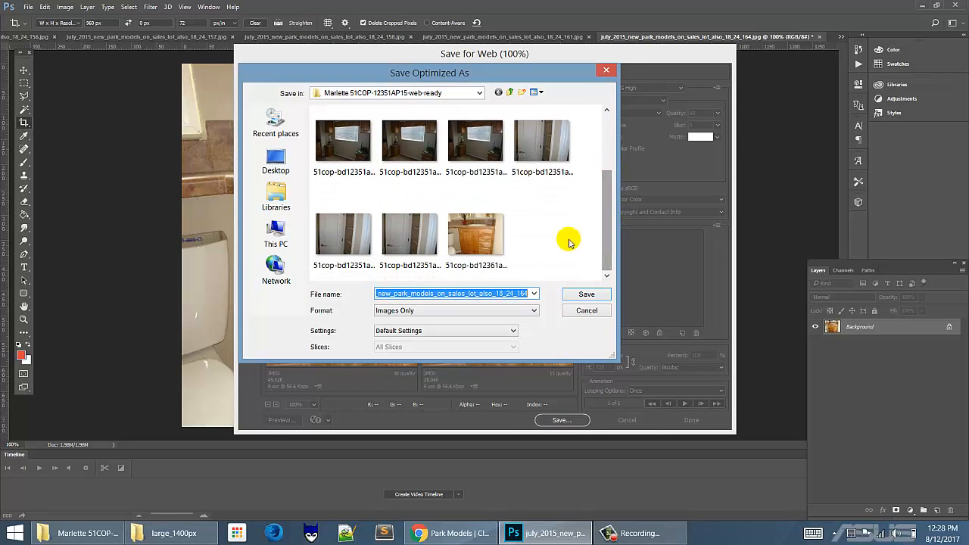
left_click(480, 240)
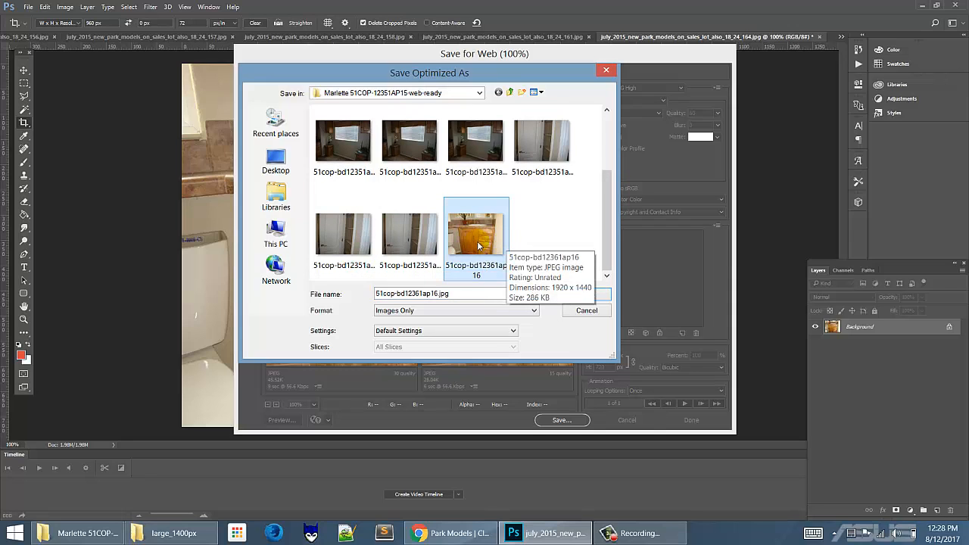
double_click(441, 295)
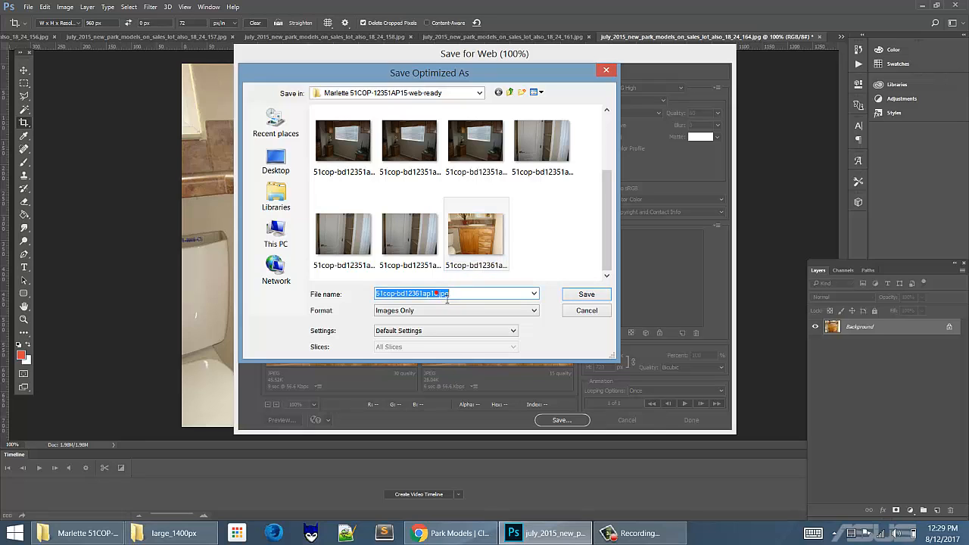
left_click(443, 296)
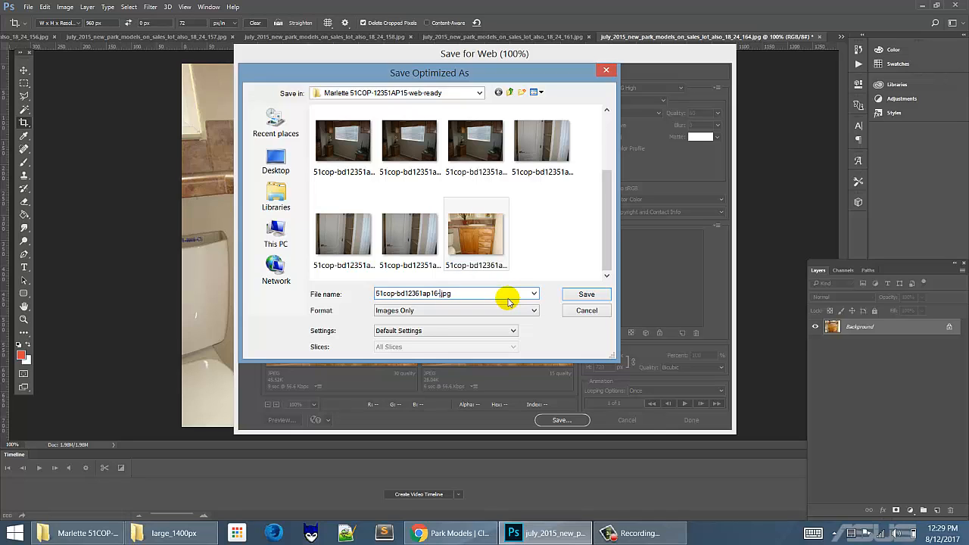
type("-02")
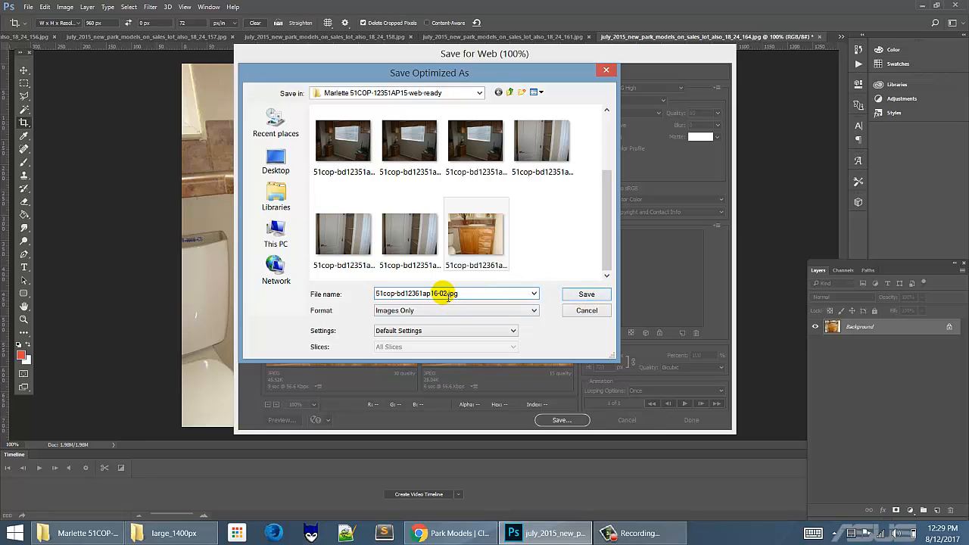
Copy the name part 51cop-bd12361ap16-0 for reuse and save the 960 px JPEG
key("Left")
left_click_drag(446, 294, 374, 305)
key("ctrl+c")
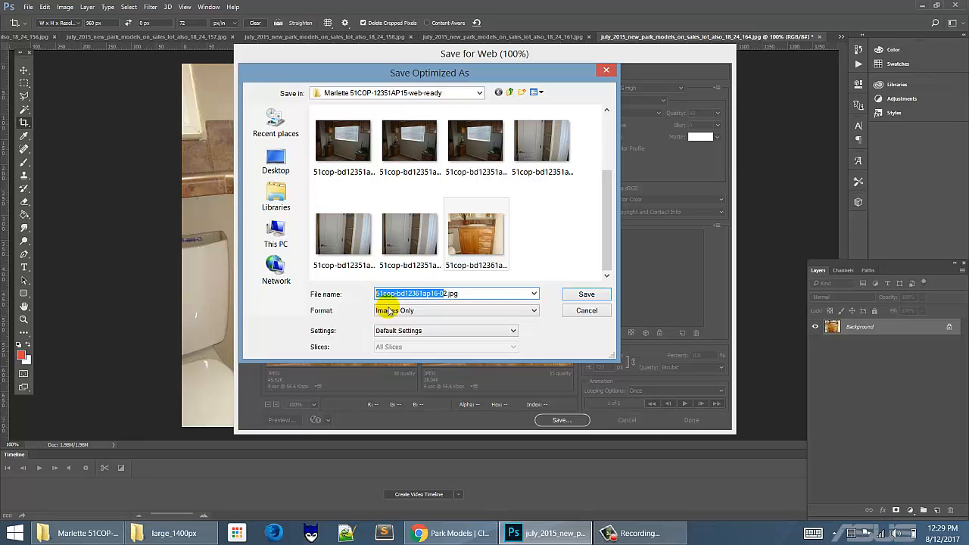
left_click(497, 294)
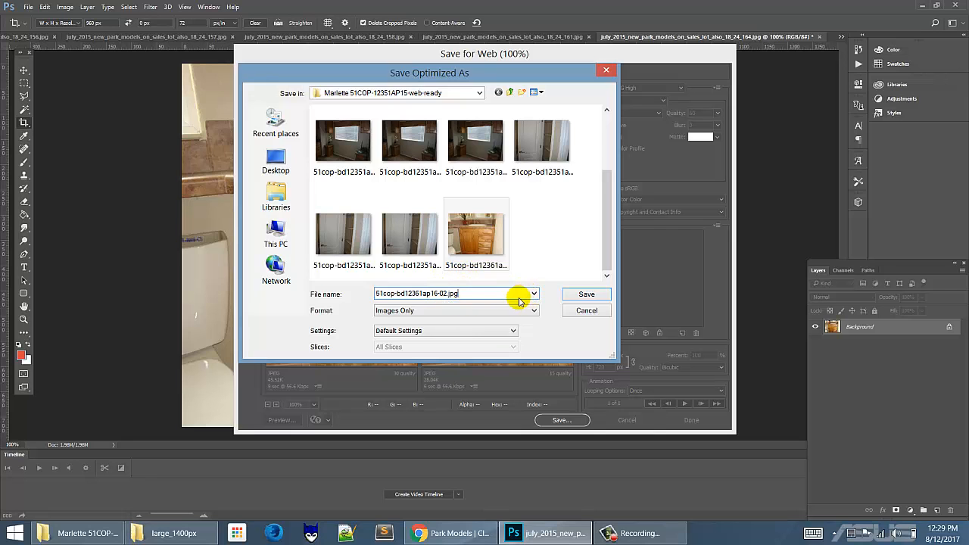
left_click(570, 296)
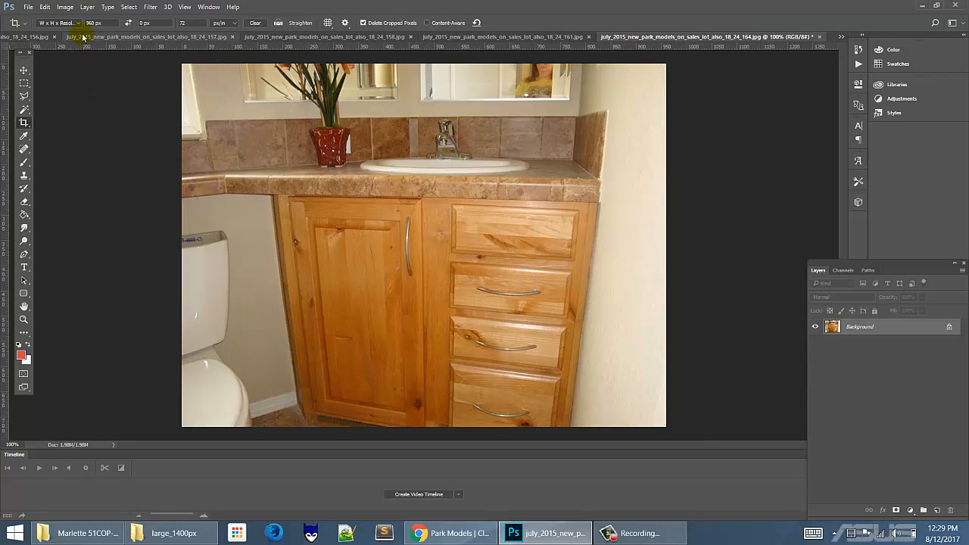
Resize the bathroom cabinet photo to a width of 320 px with the Crop tool, keeping the full frame
left_click_drag(94, 26, 78, 31)
type("320")
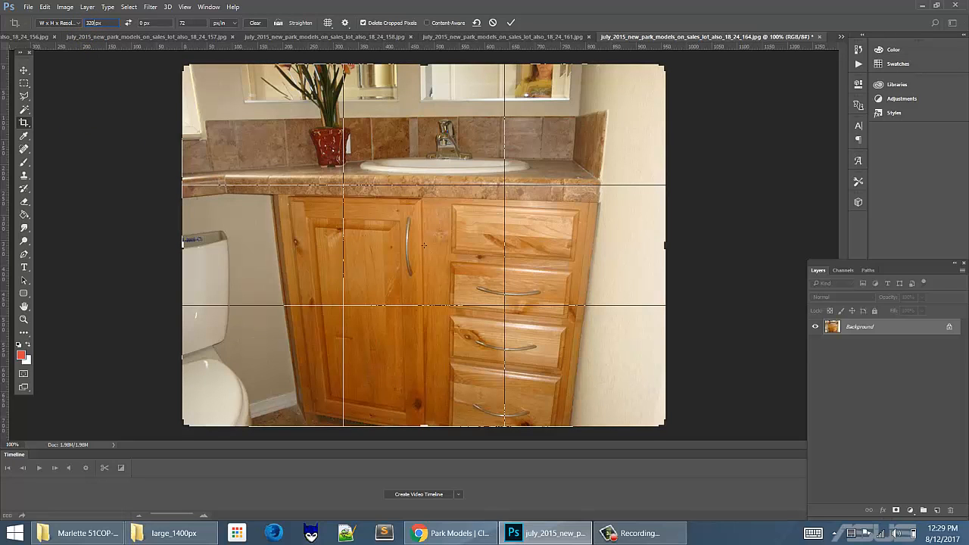
double_click(405, 187)
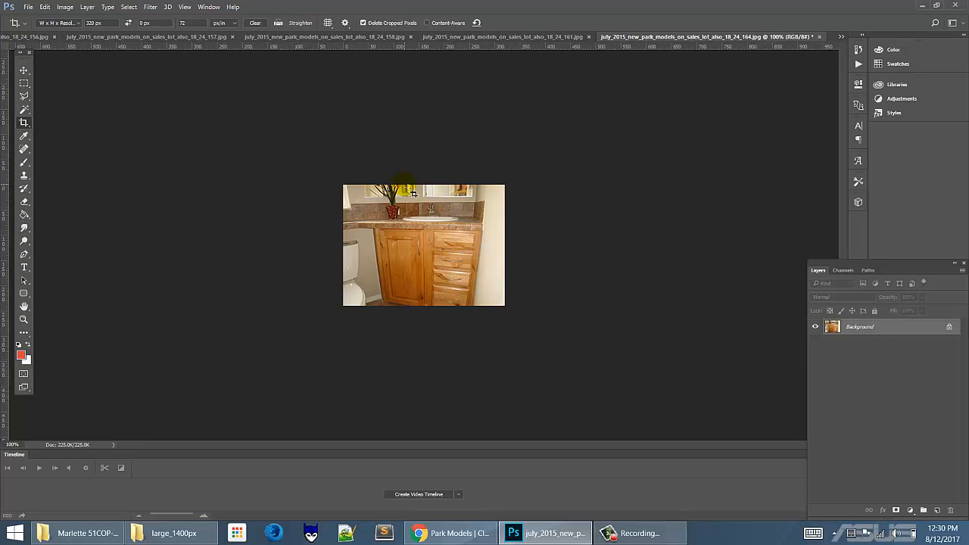
Export the 320 px bathroom cabinet photo for web as a JPEG named 51cop-bd12361ap16-03
key("ctrl")
key("ctrl+alt+shift+s")
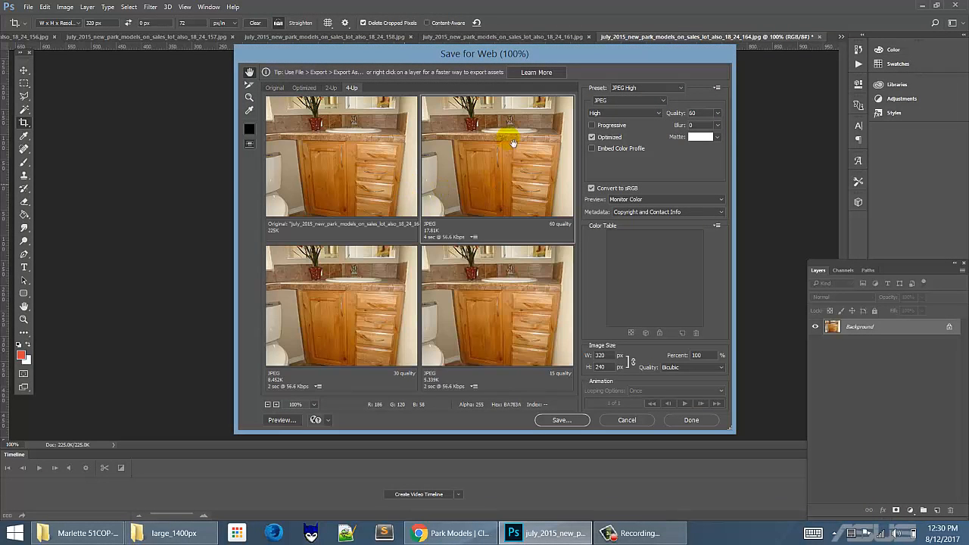
left_click(564, 420)
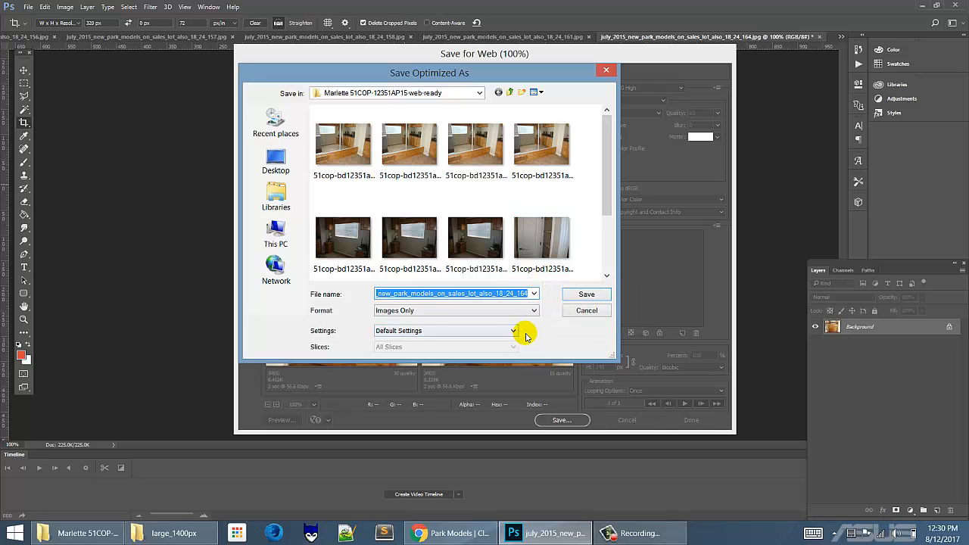
key("ctrl+v")
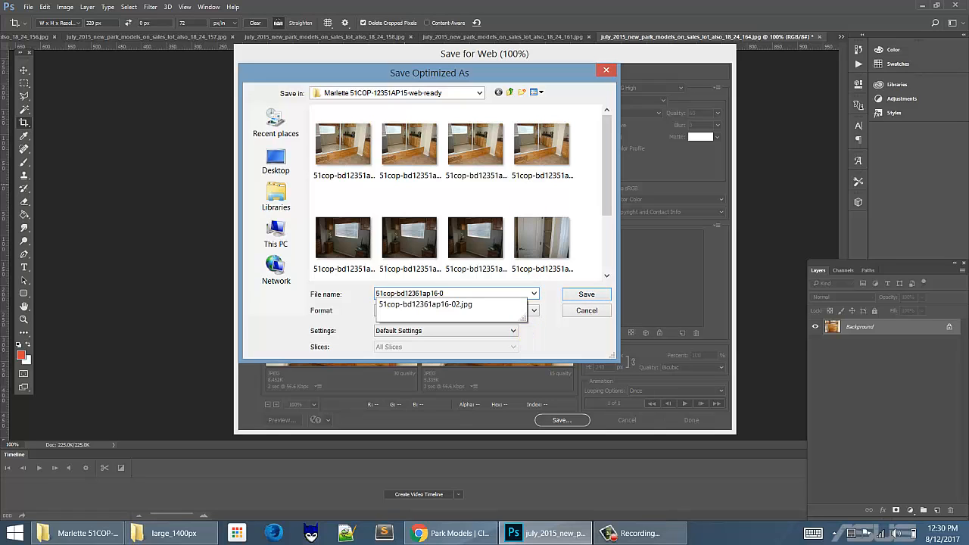
type("3")
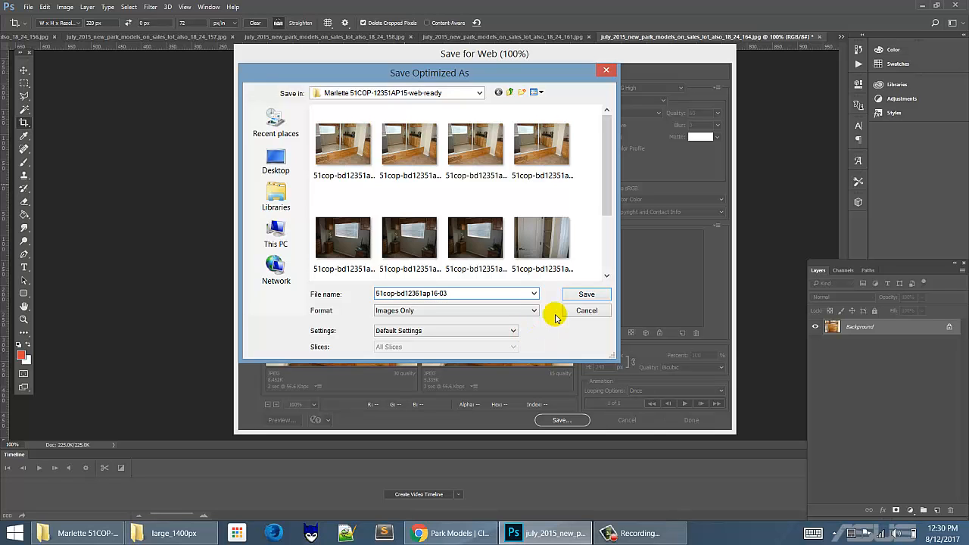
left_click(575, 295)
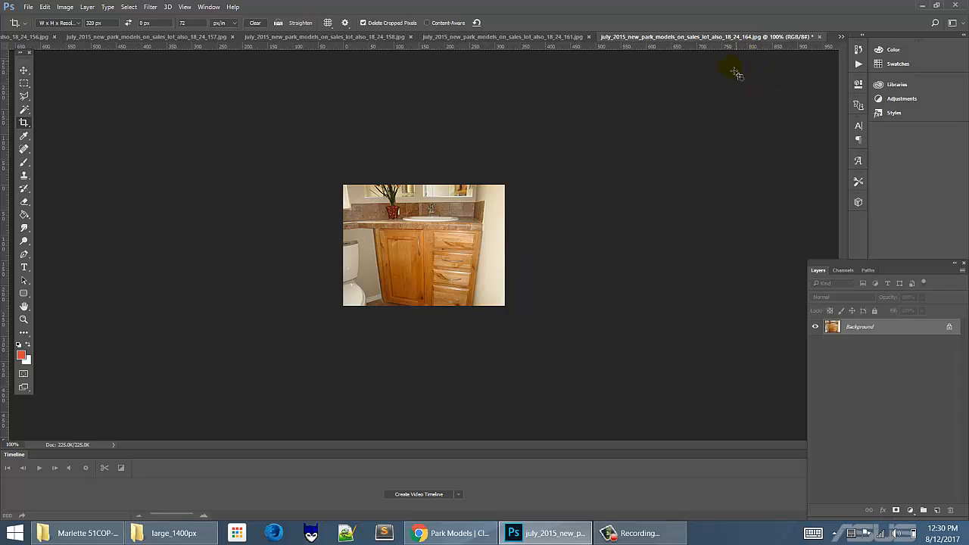
Revert the bathroom cabinet photo to its saved original and close it
left_click(535, 38)
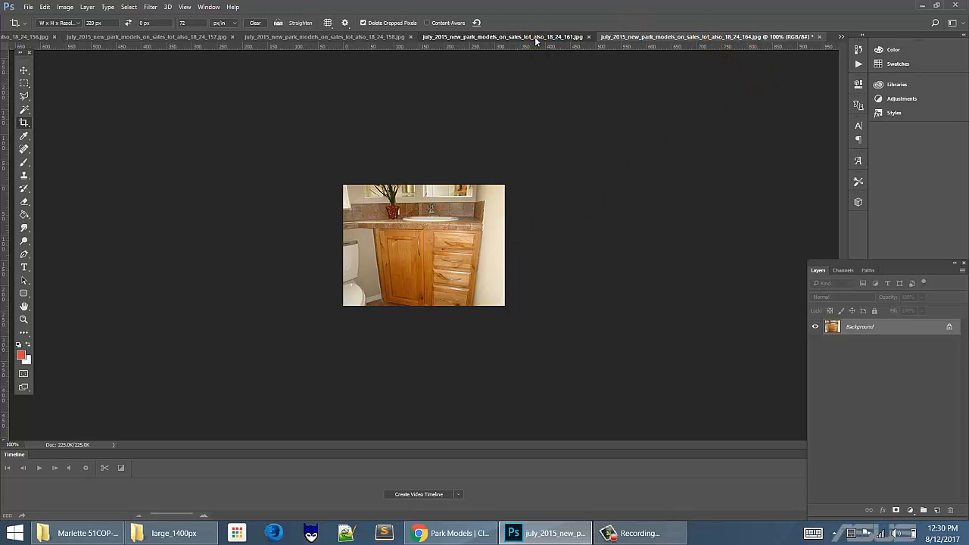
left_click(535, 38)
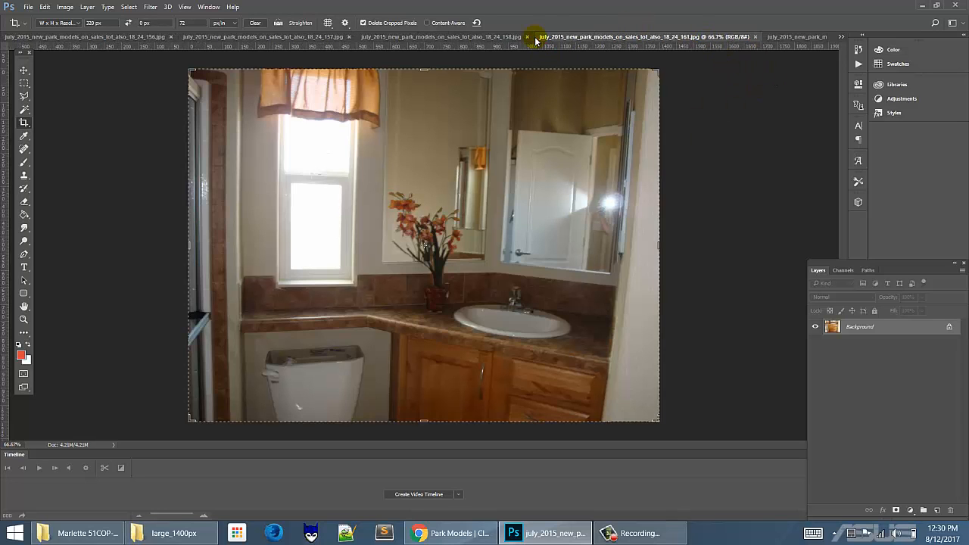
left_click(803, 37)
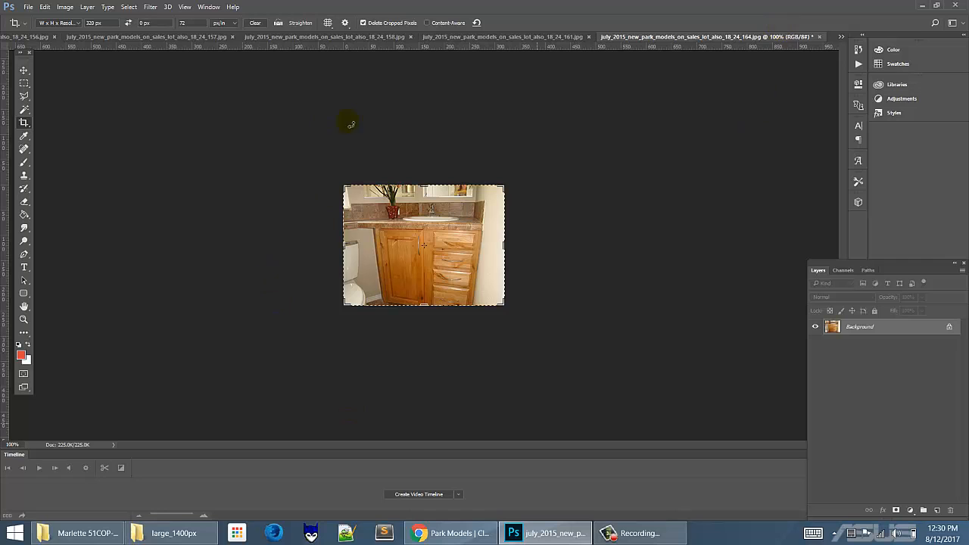
left_click(25, 8)
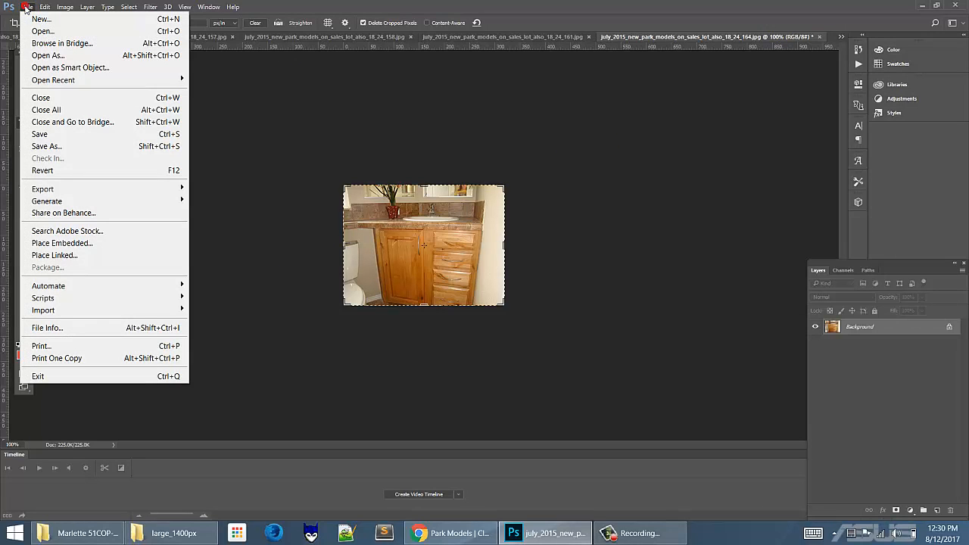
left_click(26, 169)
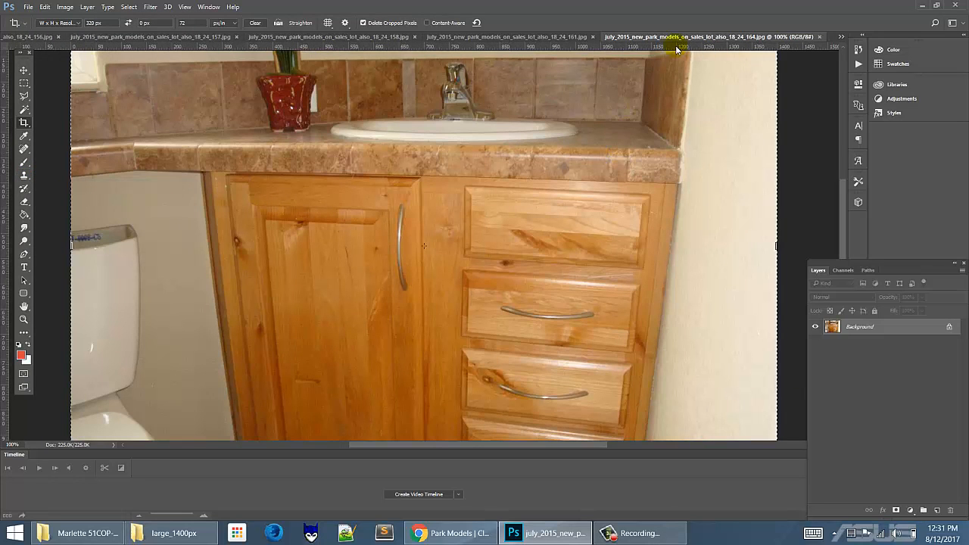
left_click(818, 37)
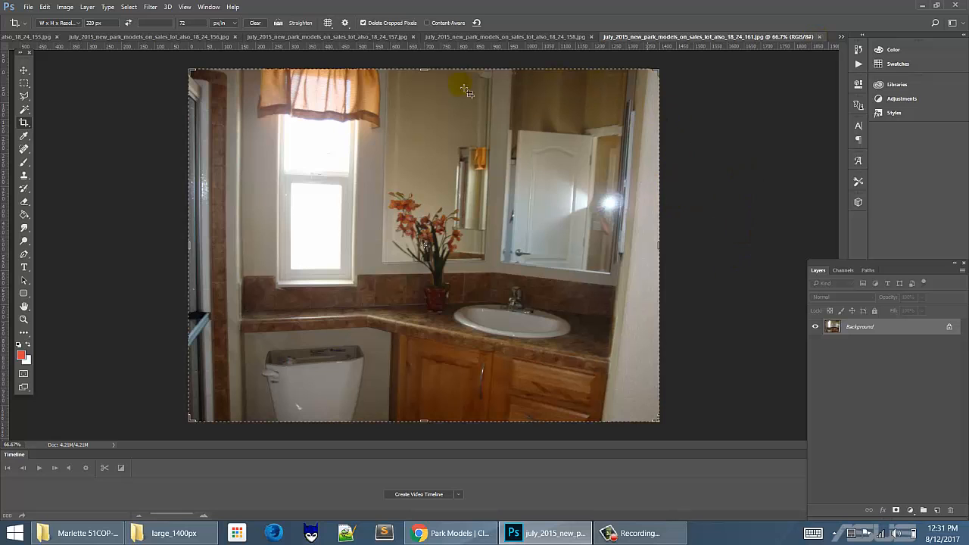
Resize the bathroom sink and mirror photo ending in 161 to 1920 px wide with the Crop tool, keeping the full frame
left_click(84, 38)
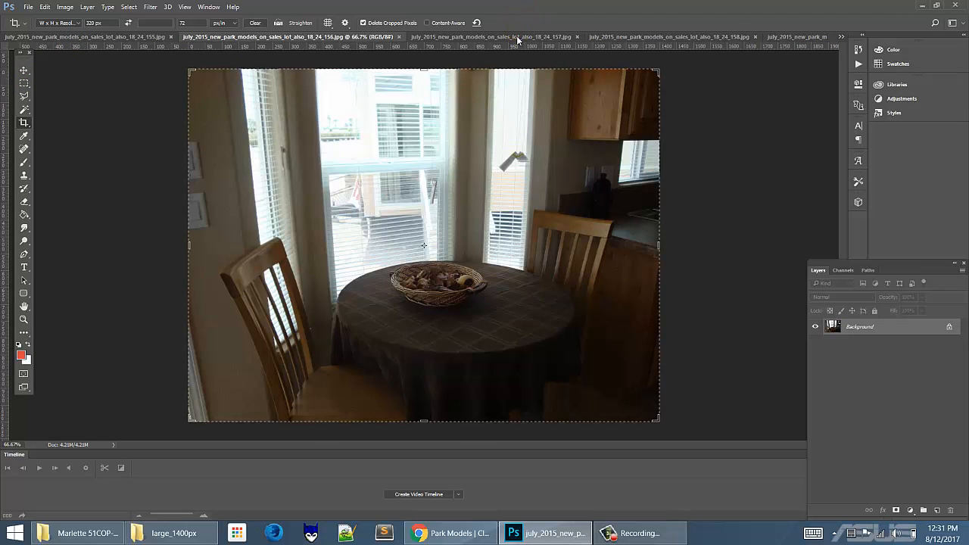
left_click(519, 40)
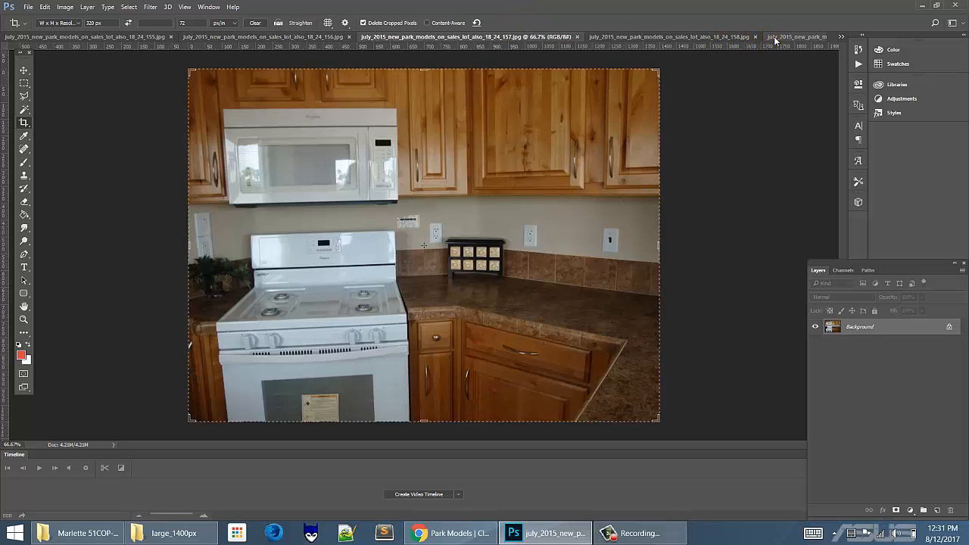
left_click(773, 37)
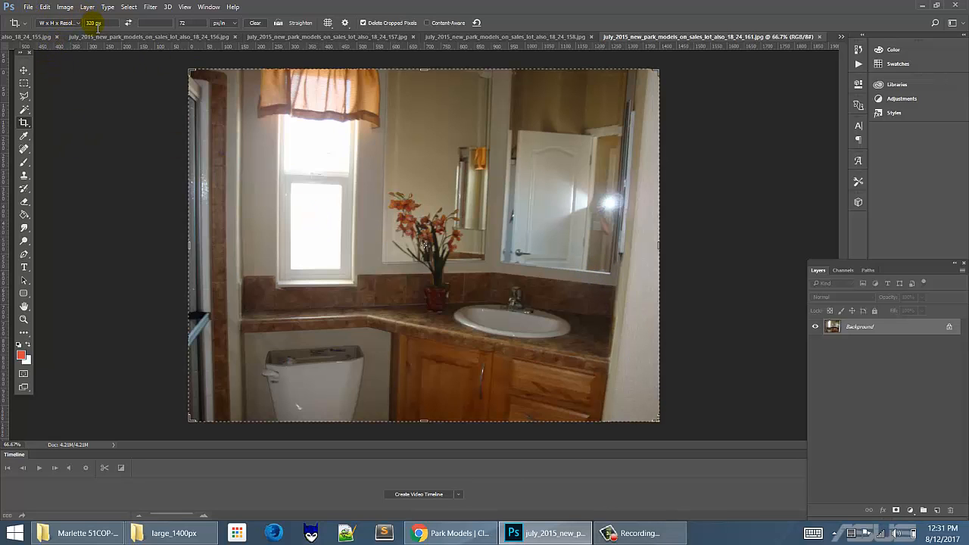
left_click(94, 23)
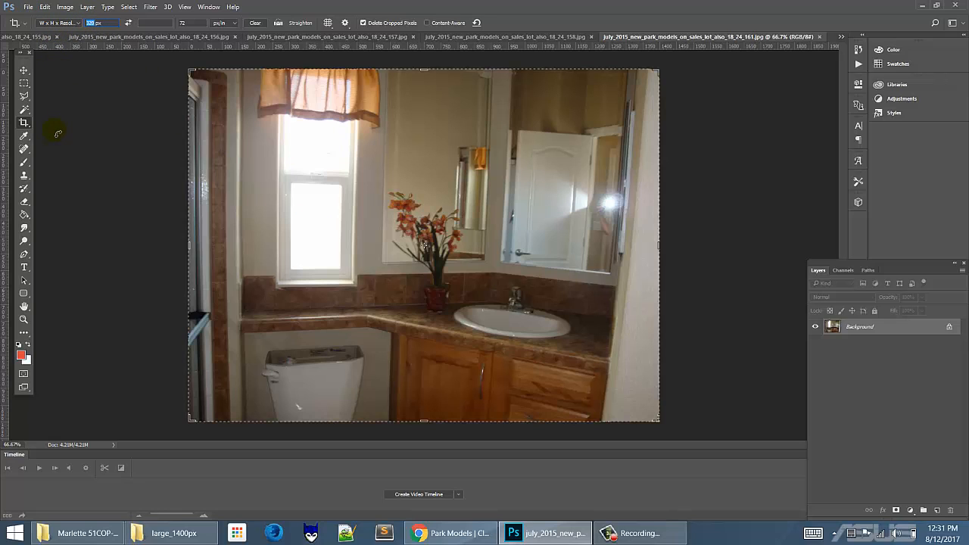
type("192")
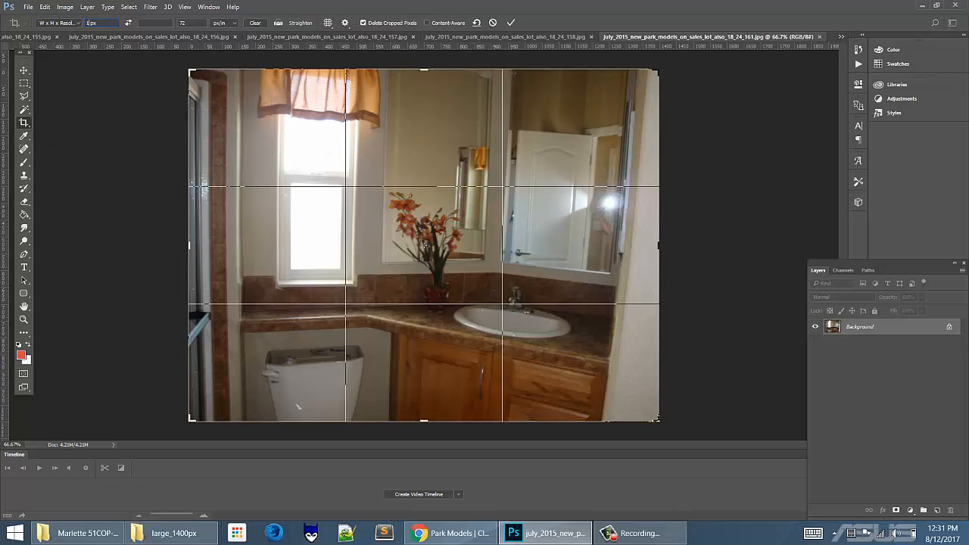
type("0")
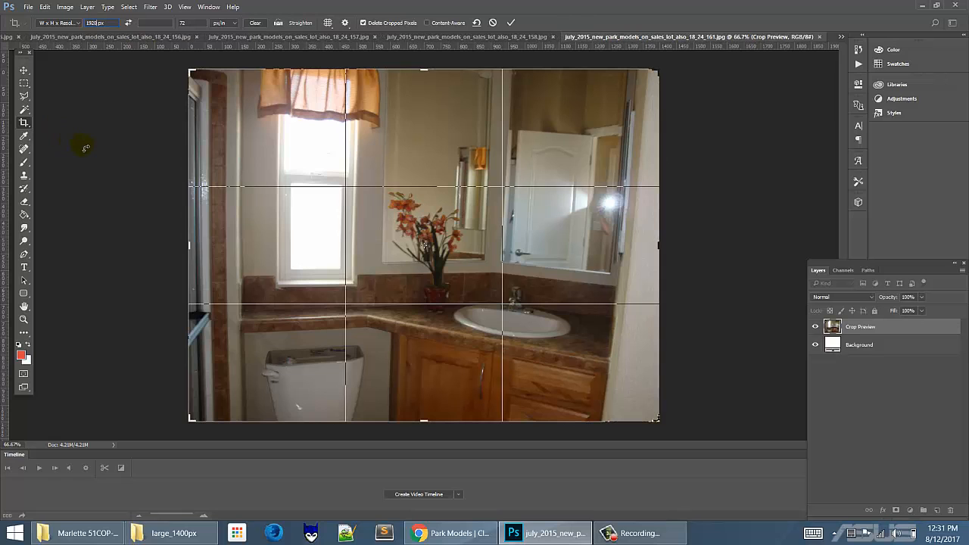
key("Return")
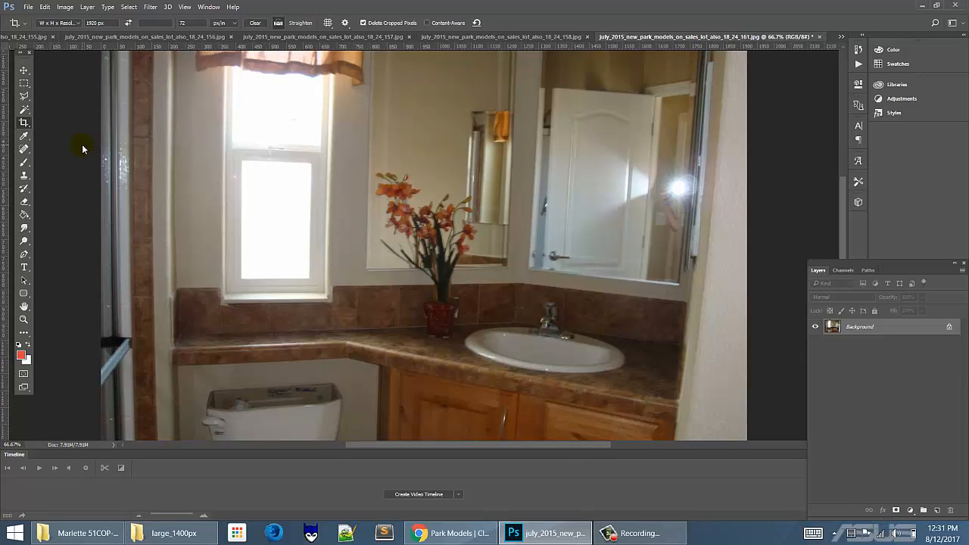
Export the 1920 px bathroom sink photo for web as a JPEG named 51cop-bd12361ap16-04
key("ctrl+alt+shift+s")
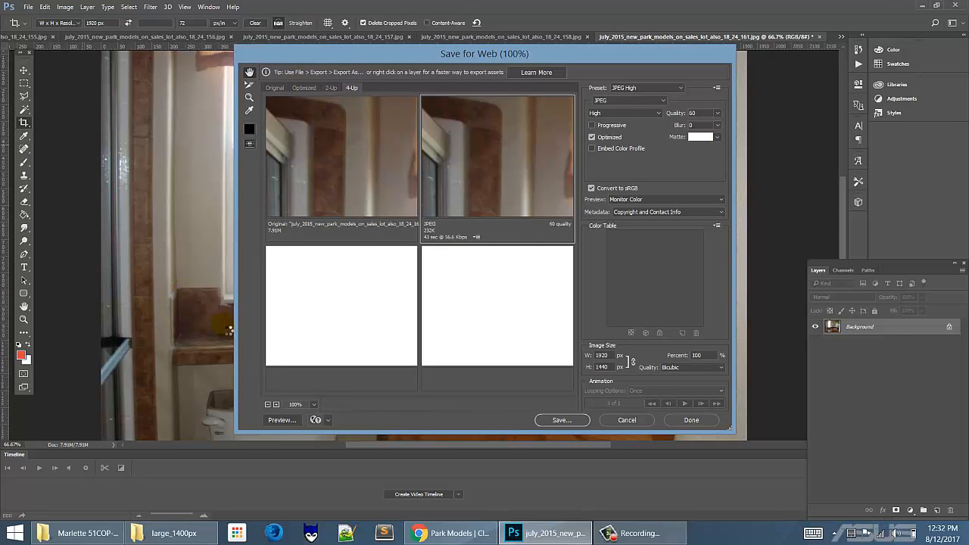
left_click(561, 420)
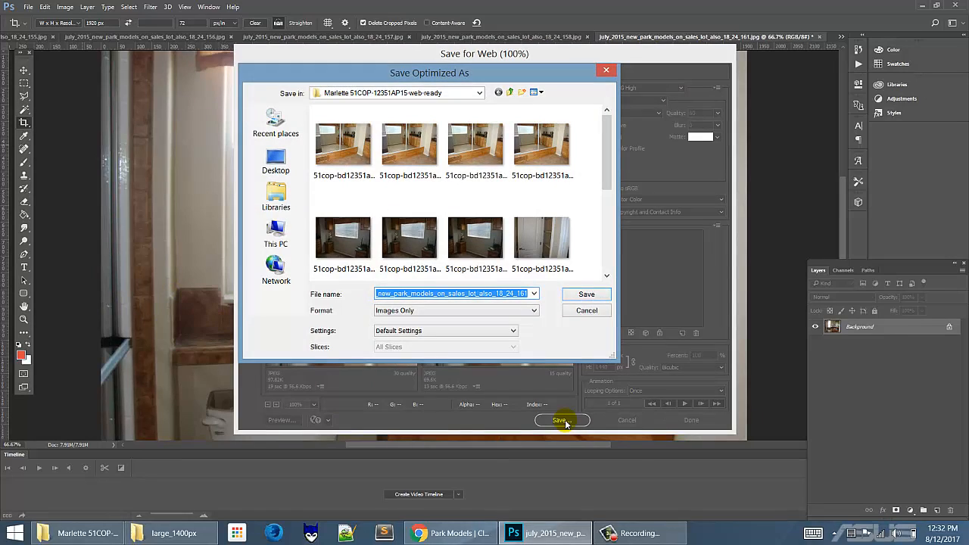
type("51cop-bd12361ap16-0")
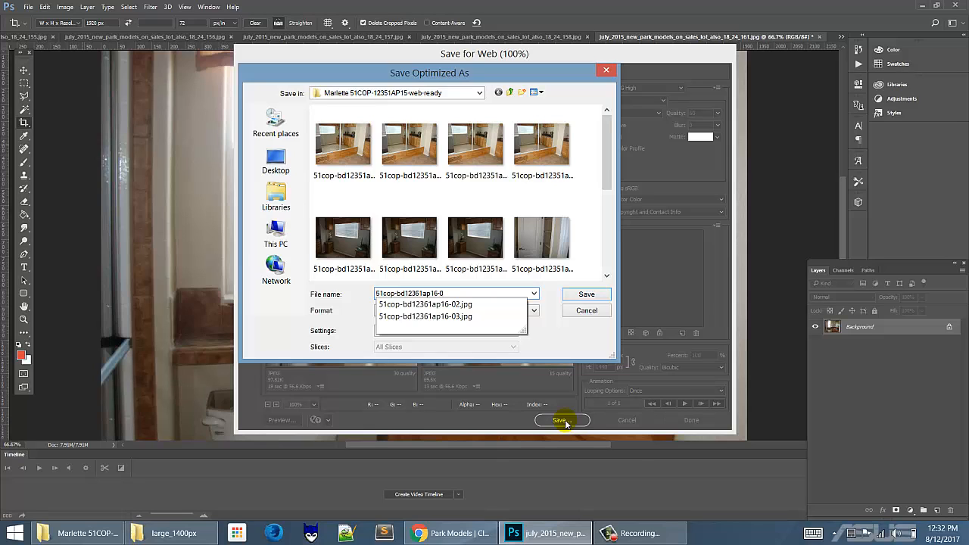
type("4")
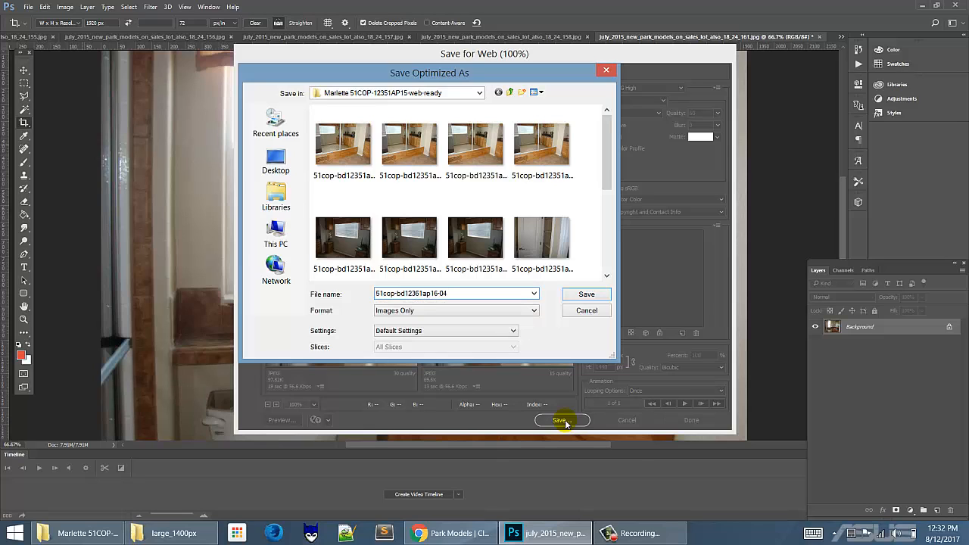
left_click(571, 297)
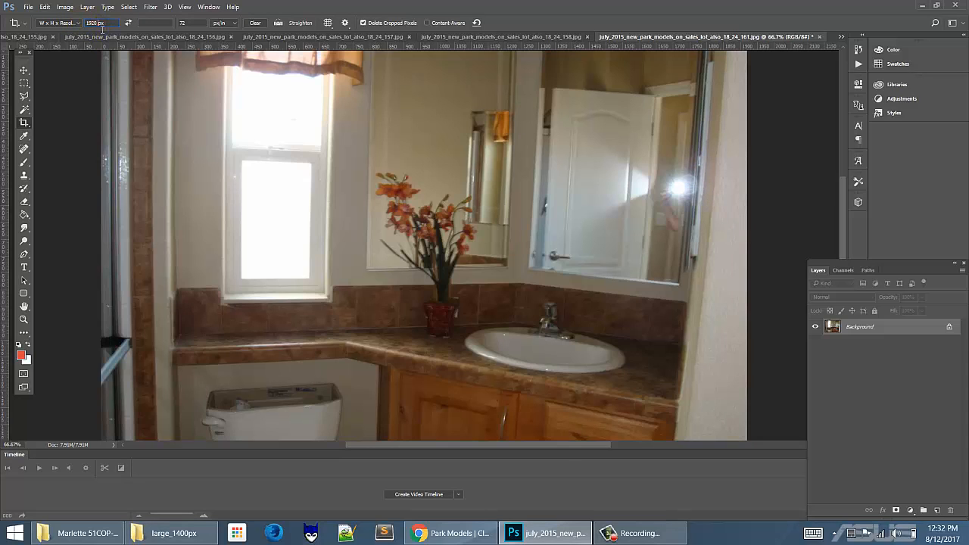
Resize the bathroom sink photo to a width of 960 px with the Crop tool, keeping the full frame
double_click(92, 23)
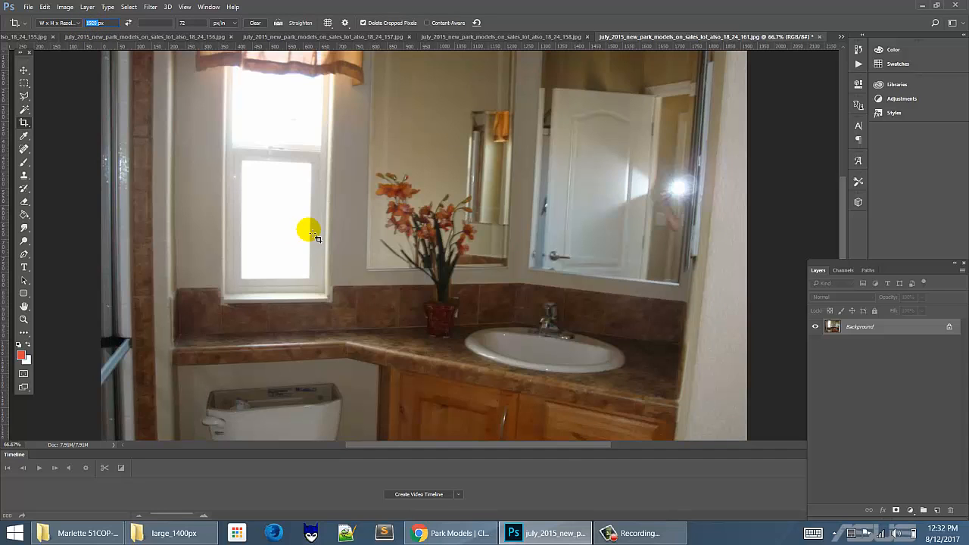
type("960")
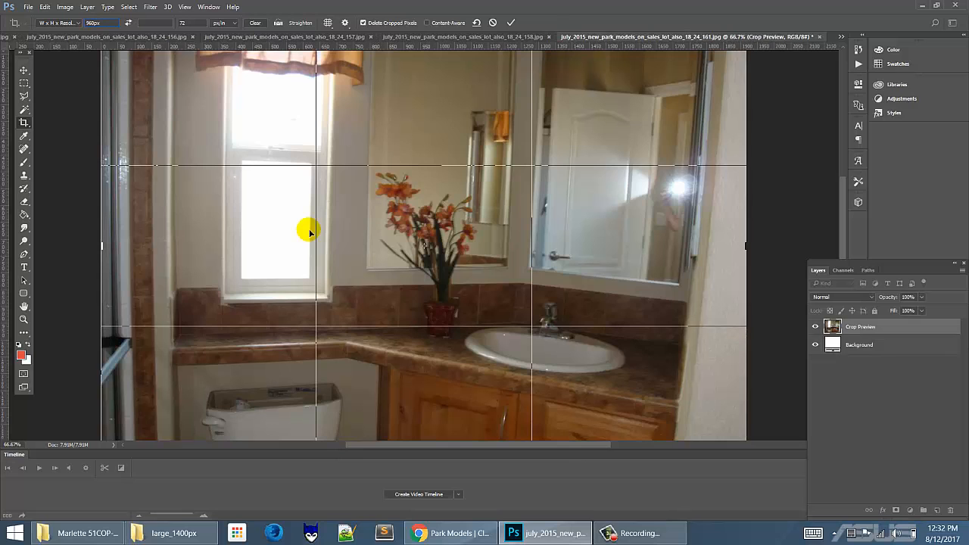
key("Return")
key("Return")
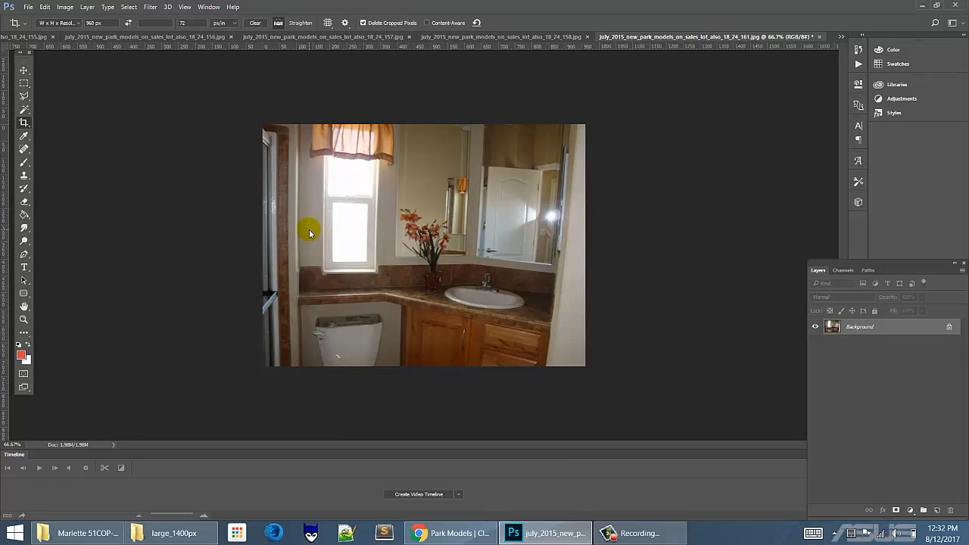
Export the 960 px bathroom sink photo for web as a JPEG named 51cop-bd12361ap16-05
key("ctrl+alt+shift+s")
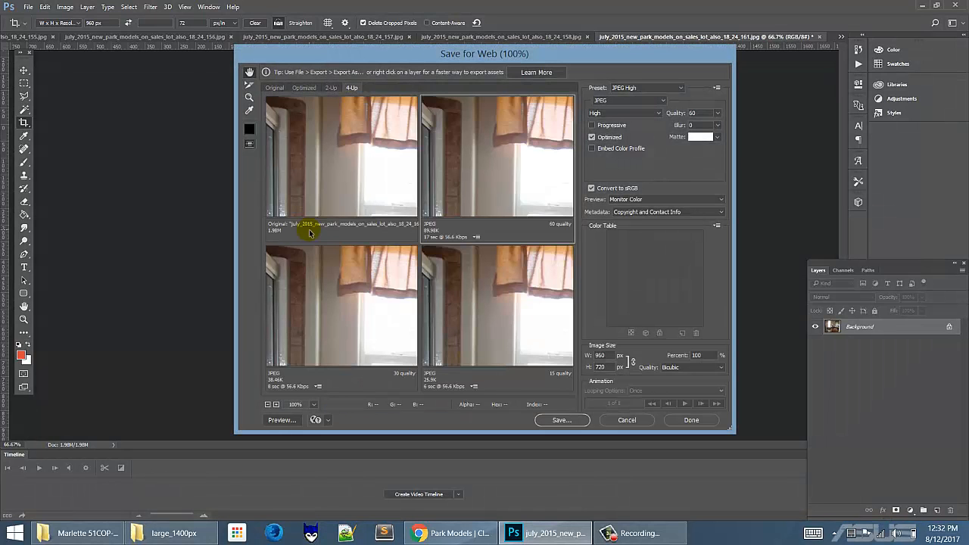
key("Return")
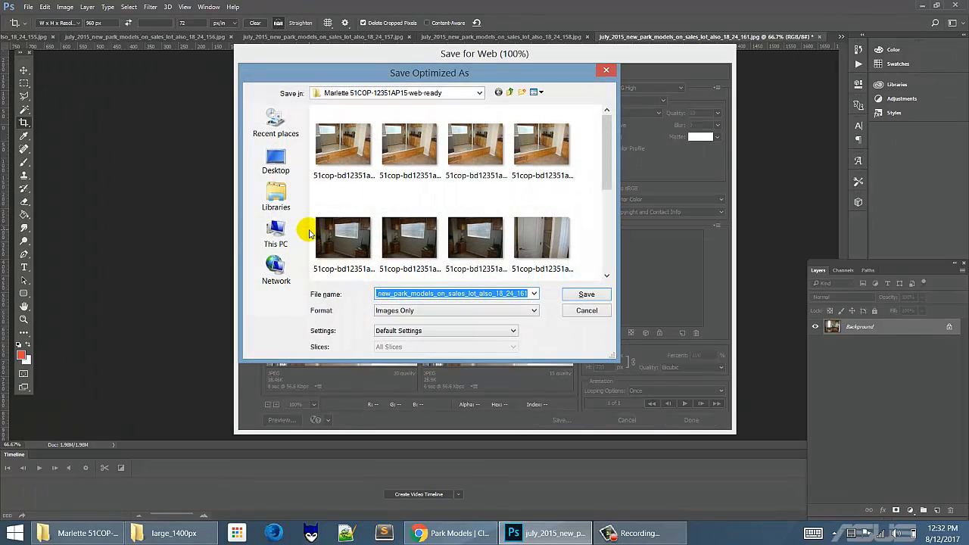
type("51cop-bd12361ap16-0")
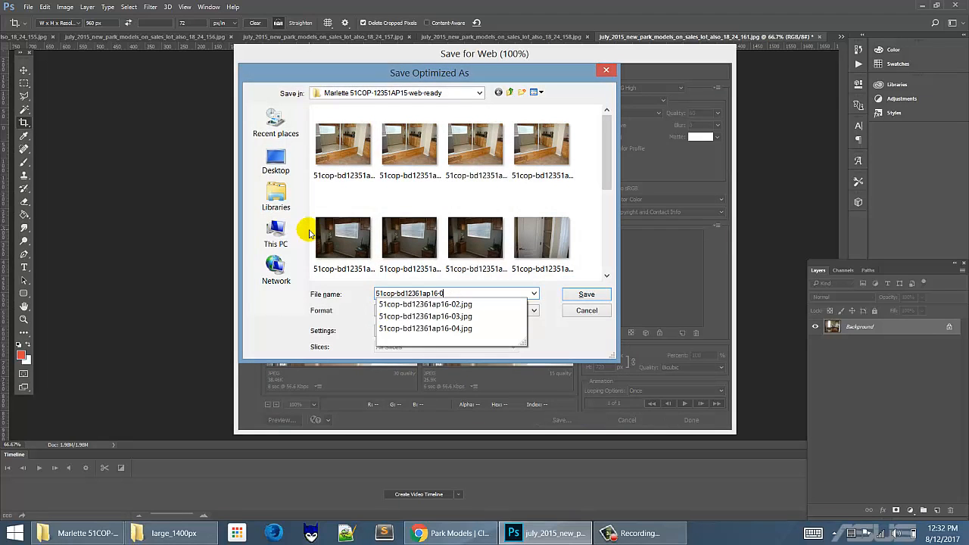
type("5")
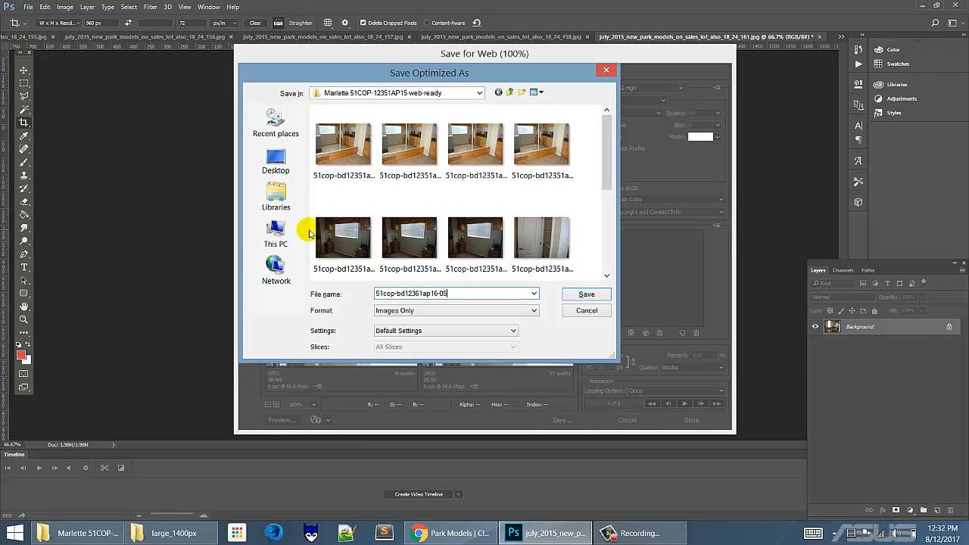
key("Return")
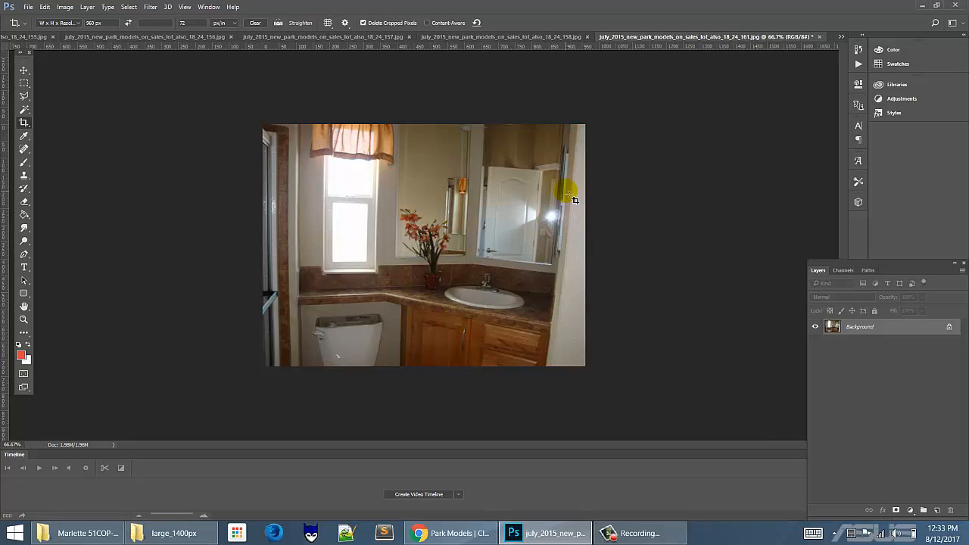
Resize the bathroom sink photo to a width of 320 px with the Crop tool, keeping the full frame
left_click(96, 23)
double_click(88, 25)
right_click(87, 27)
left_click(84, 44)
type("320")
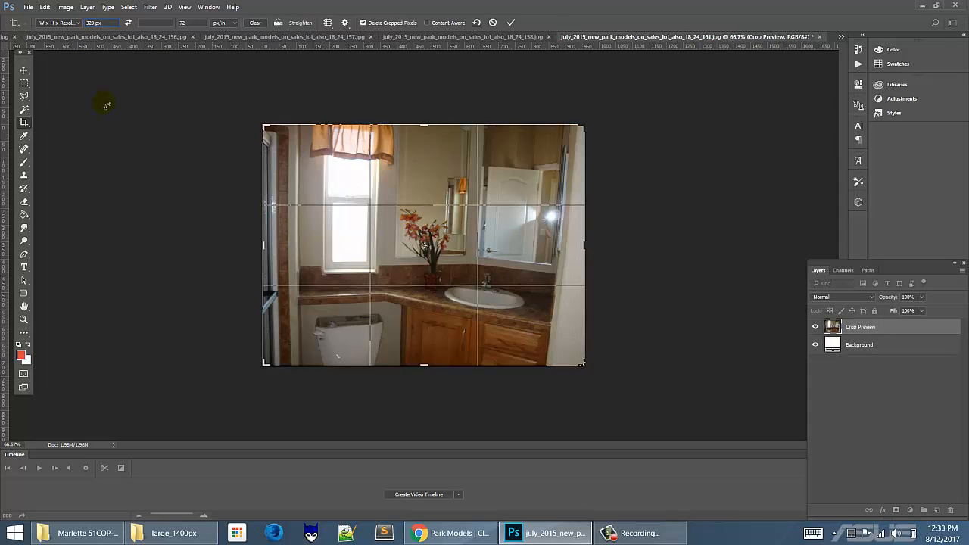
key("Return")
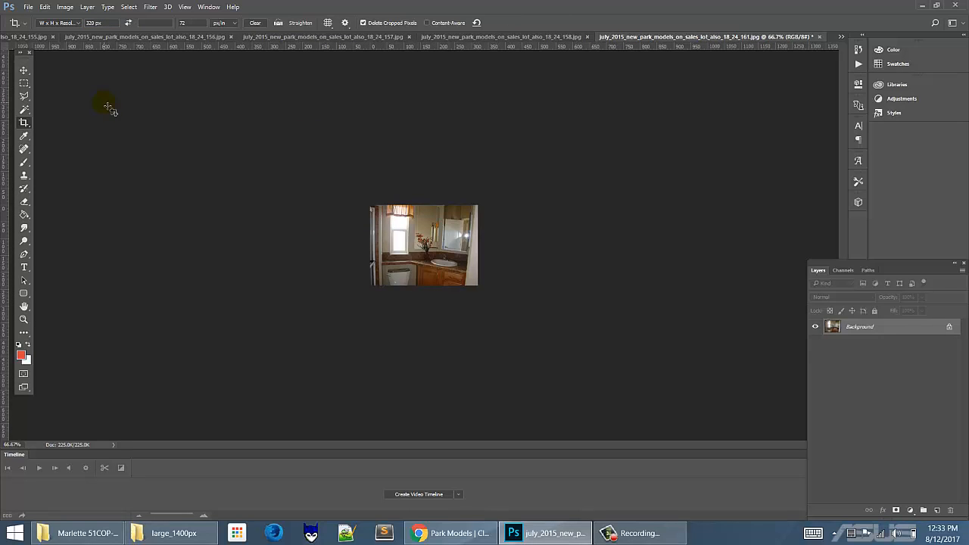
Export the 320 px bathroom sink photo for web as a JPEG named 51cop-bd12361ap16-06
key("ctrl")
key("ctrl+alt+shift+s")
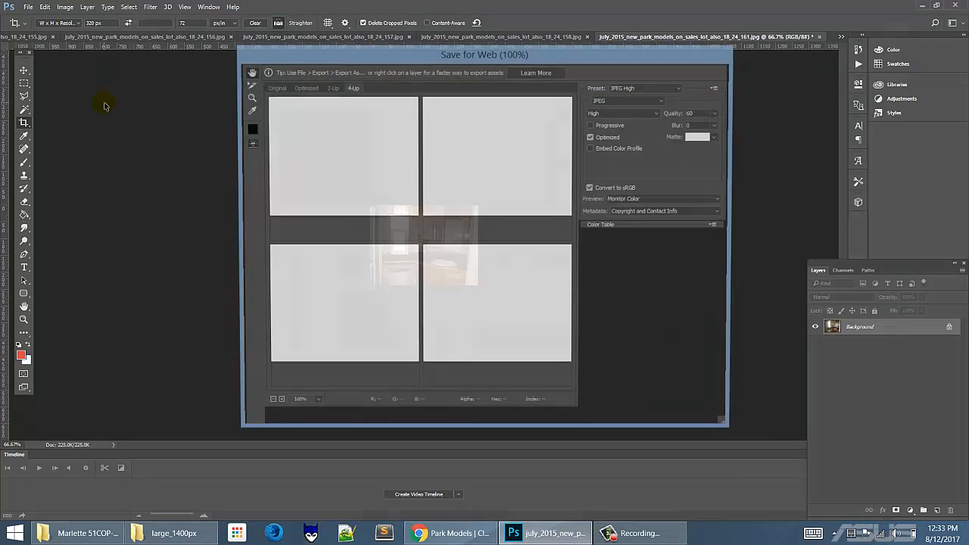
key("Return")
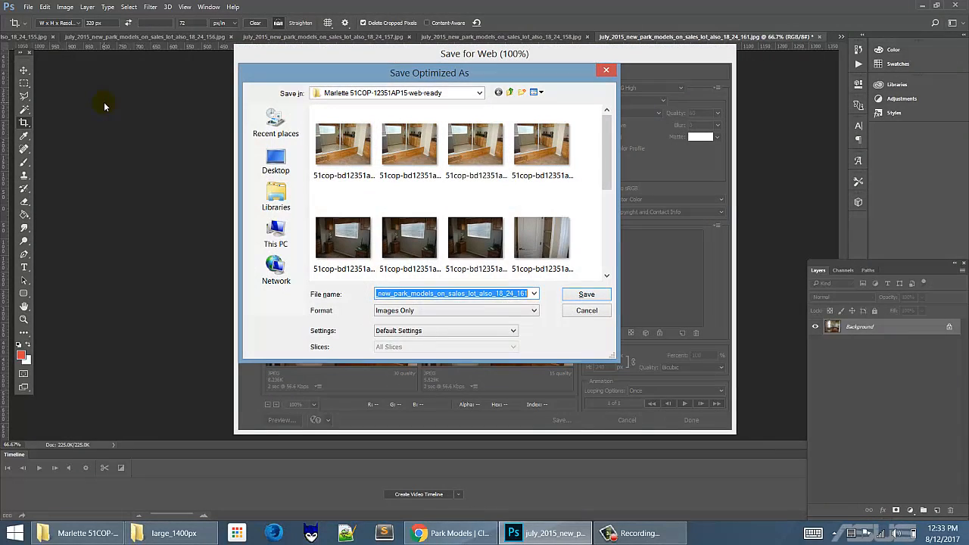
key("ctrl+v")
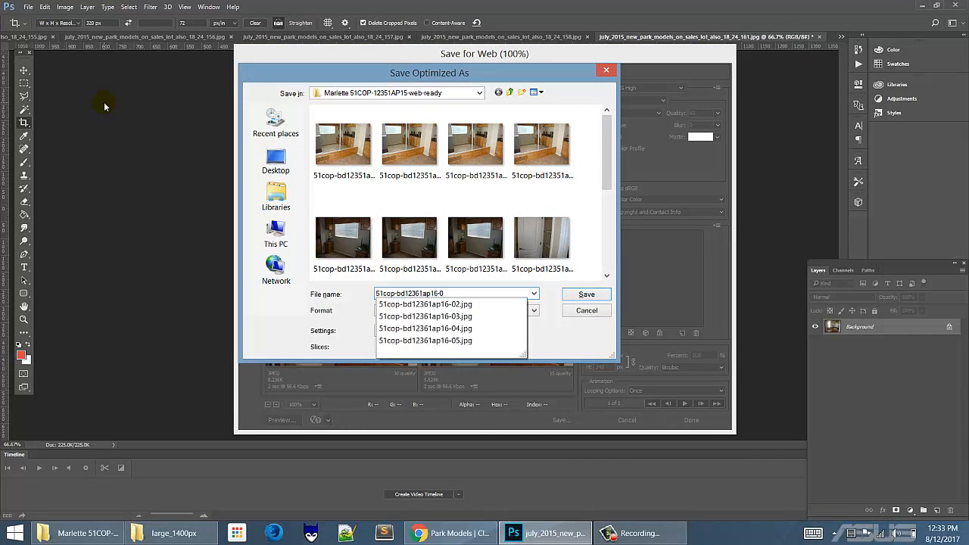
type("6")
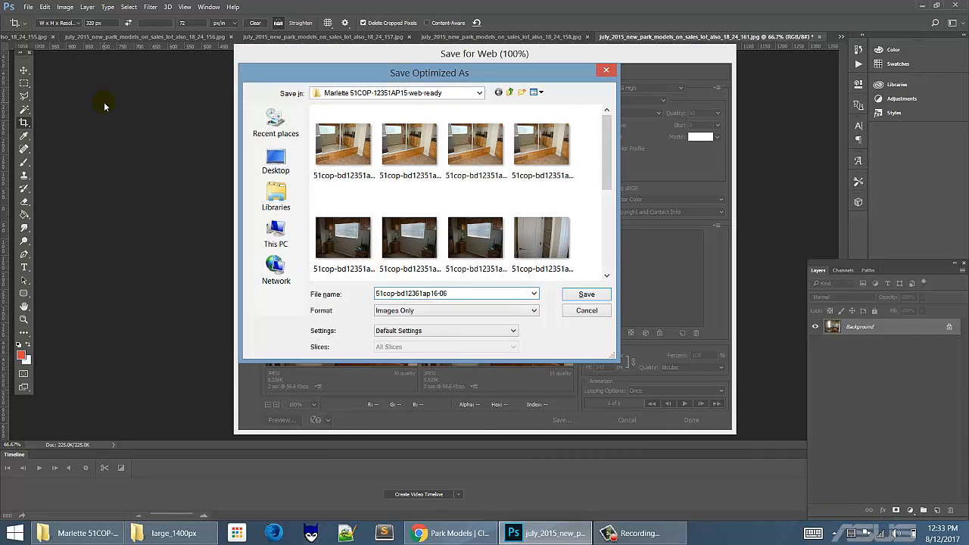
key("Return")
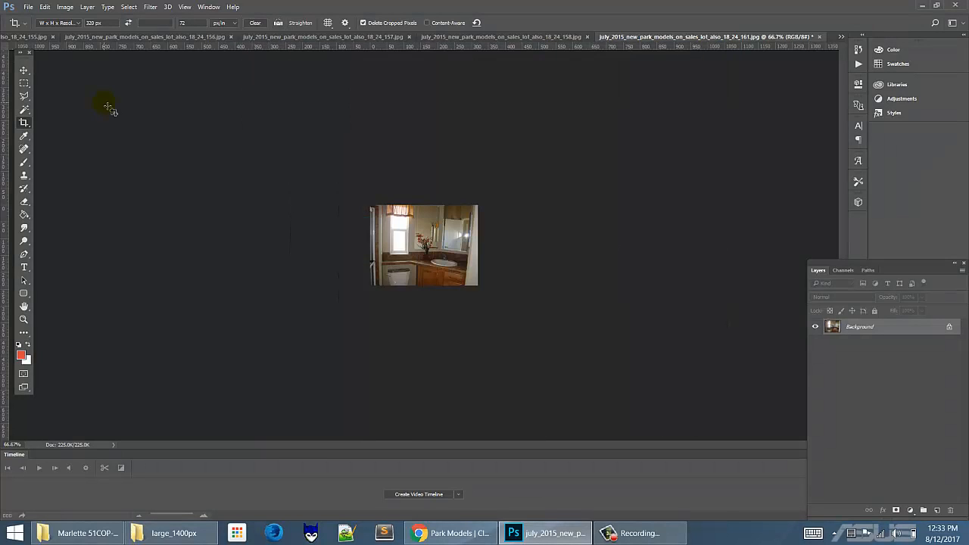
Revert the bathroom sink photo to its last saved version and close its document
left_click(28, 8)
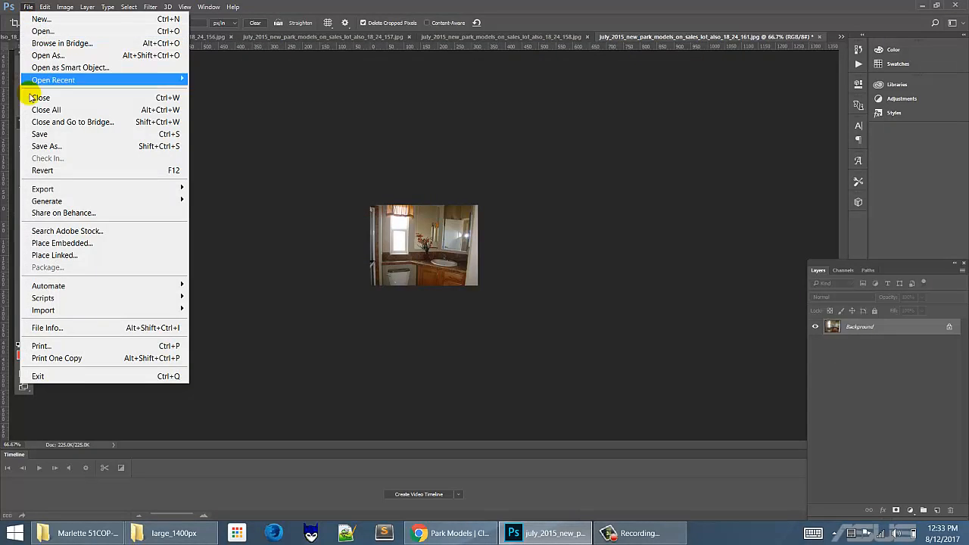
left_click(50, 170)
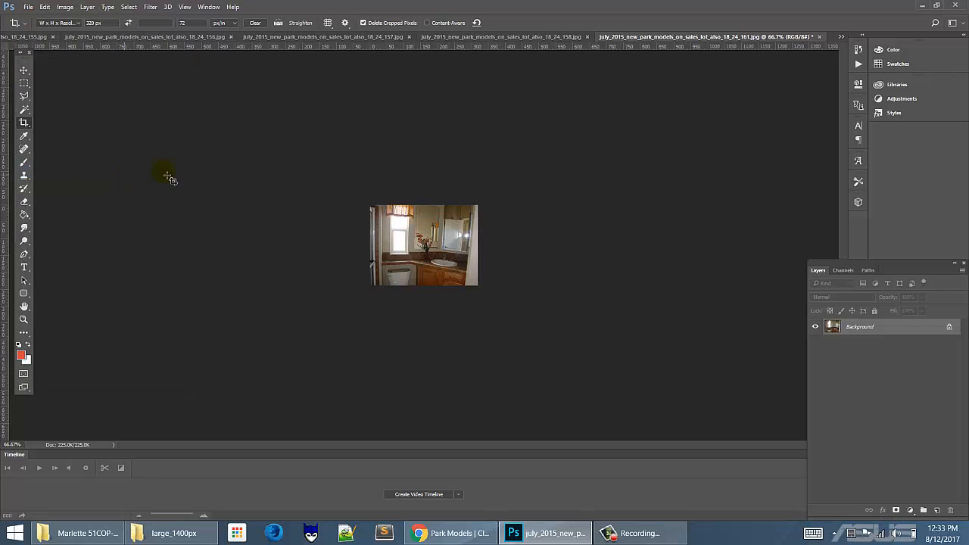
left_click(818, 36)
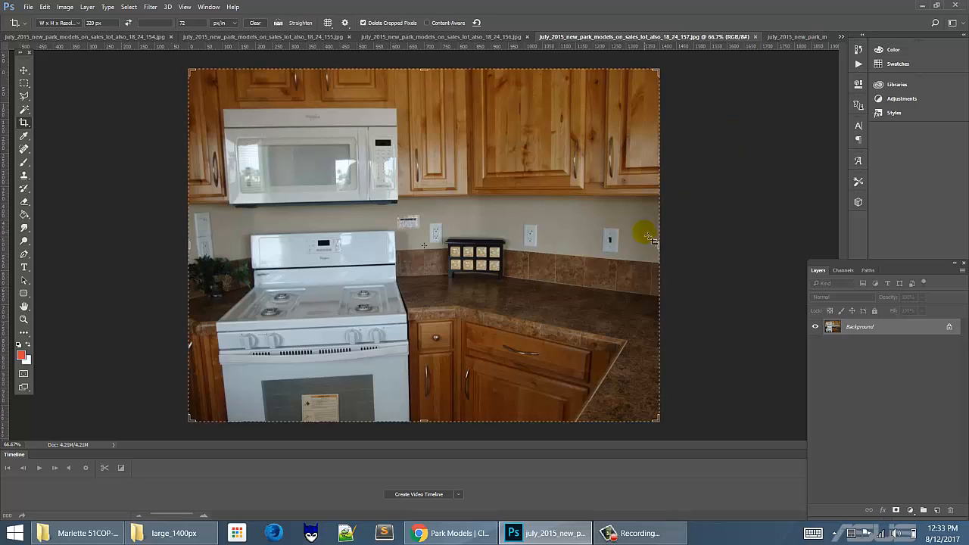